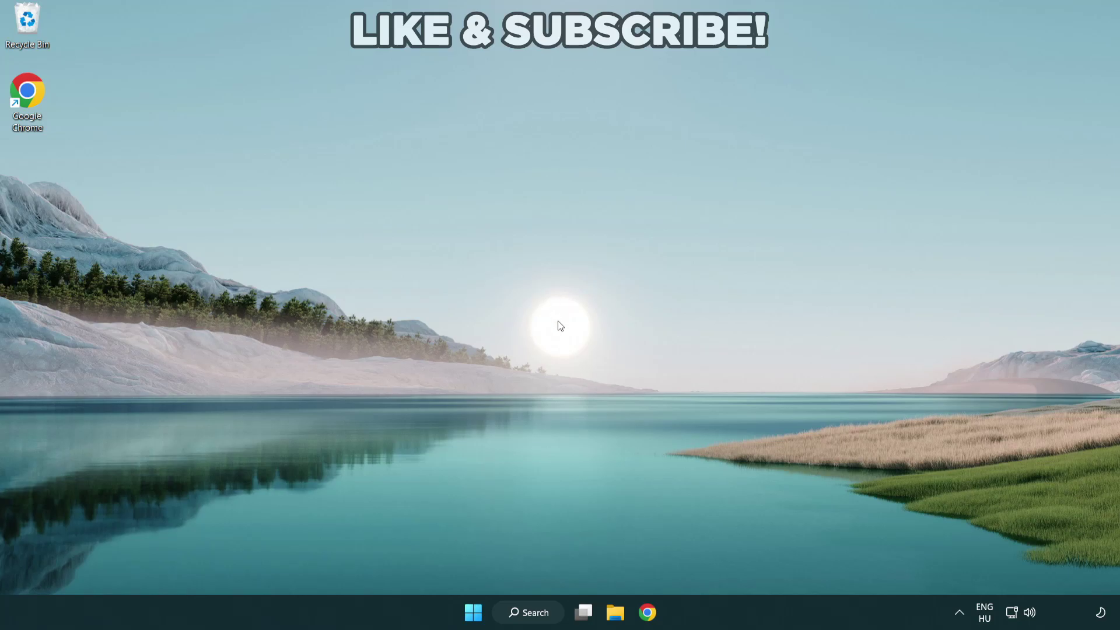
Search Windows for 'device manager'
left_click(524, 615)
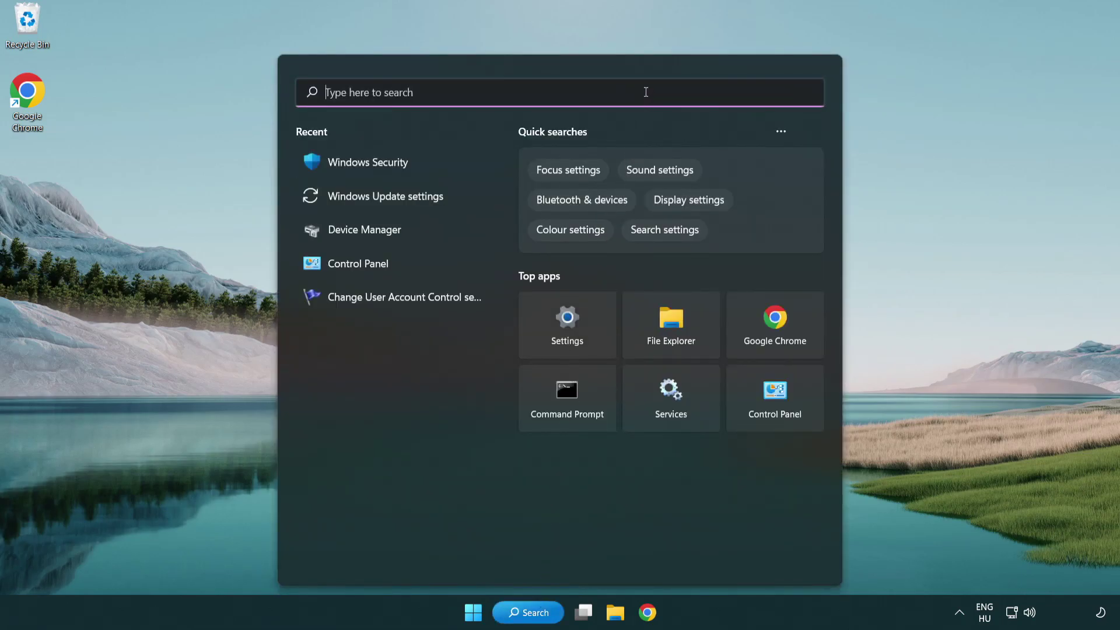
type("devic")
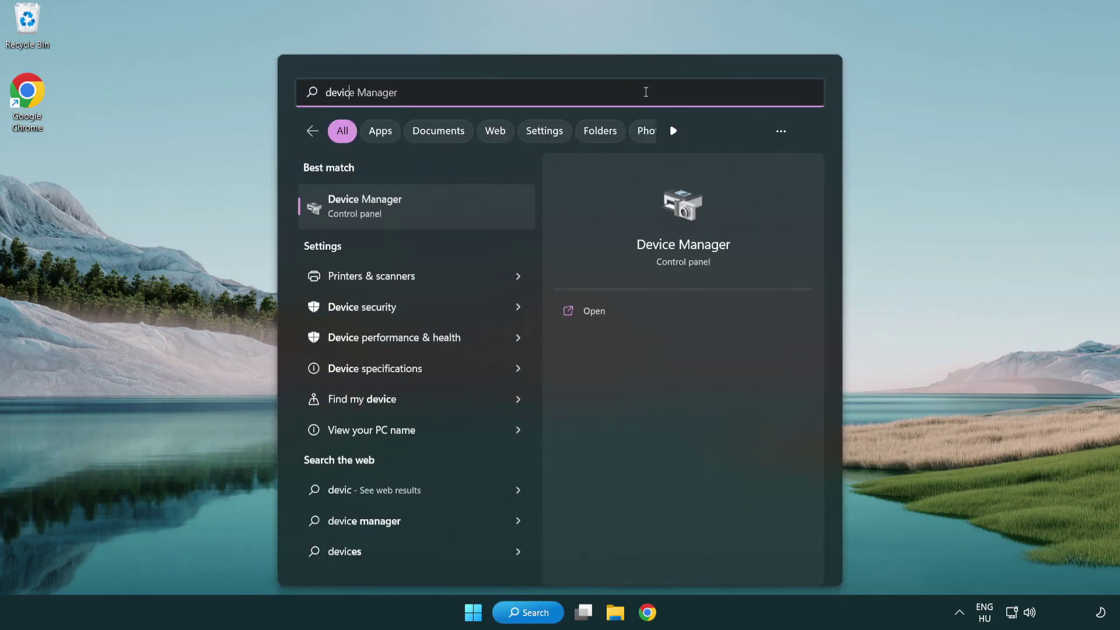
type("e manager")
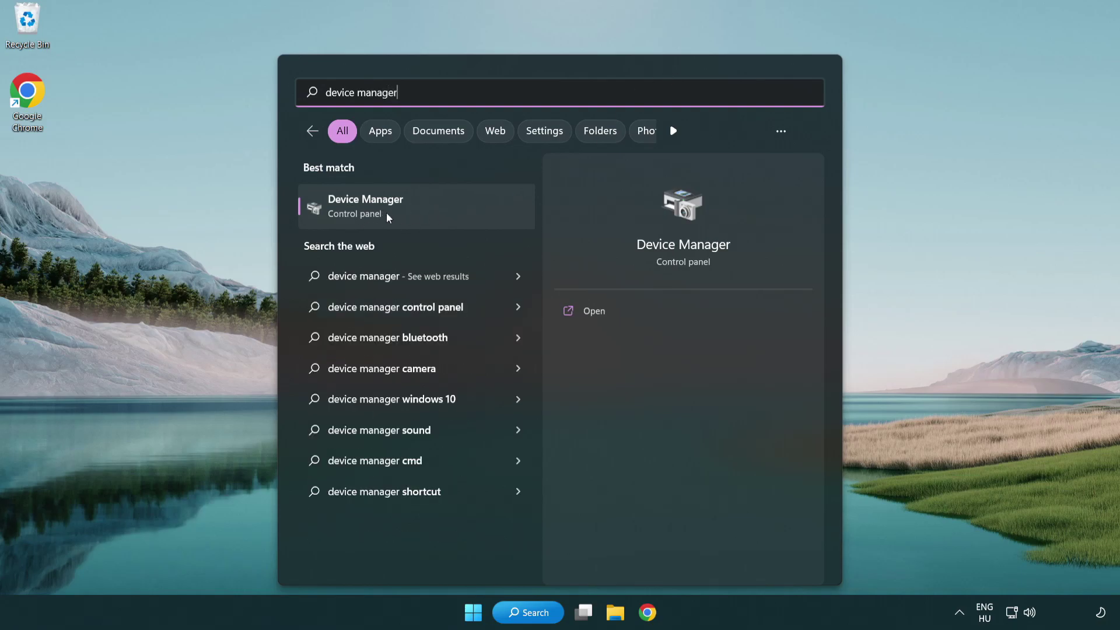
Open Device Manager, centre its window, and expand Display adapters to select VMware SVGA 3D
left_click(449, 212)
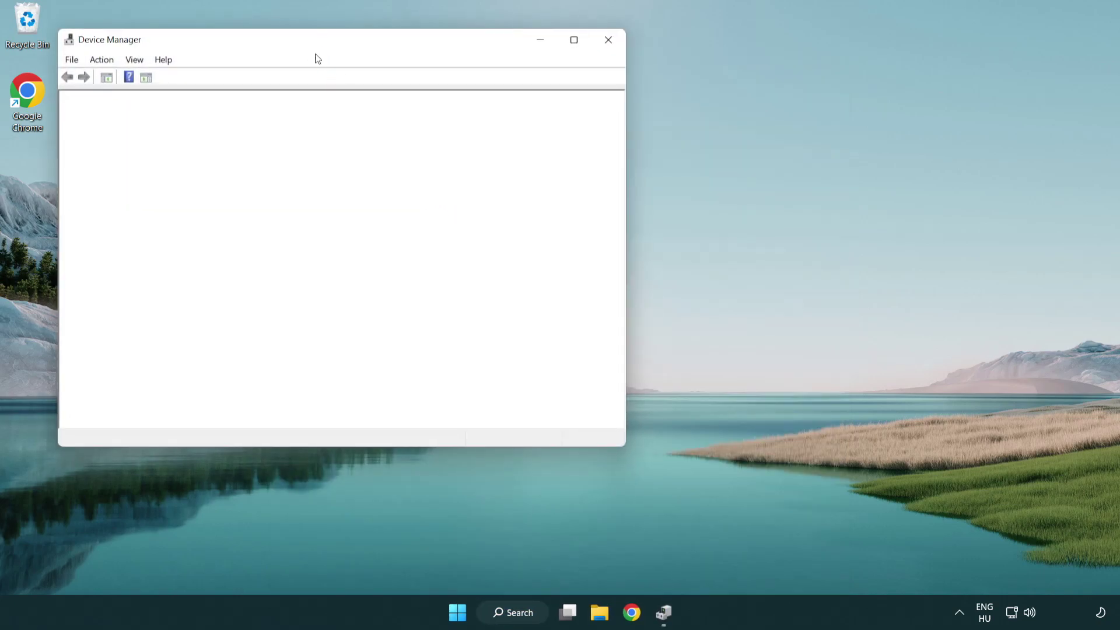
left_click_drag(306, 45, 492, 113)
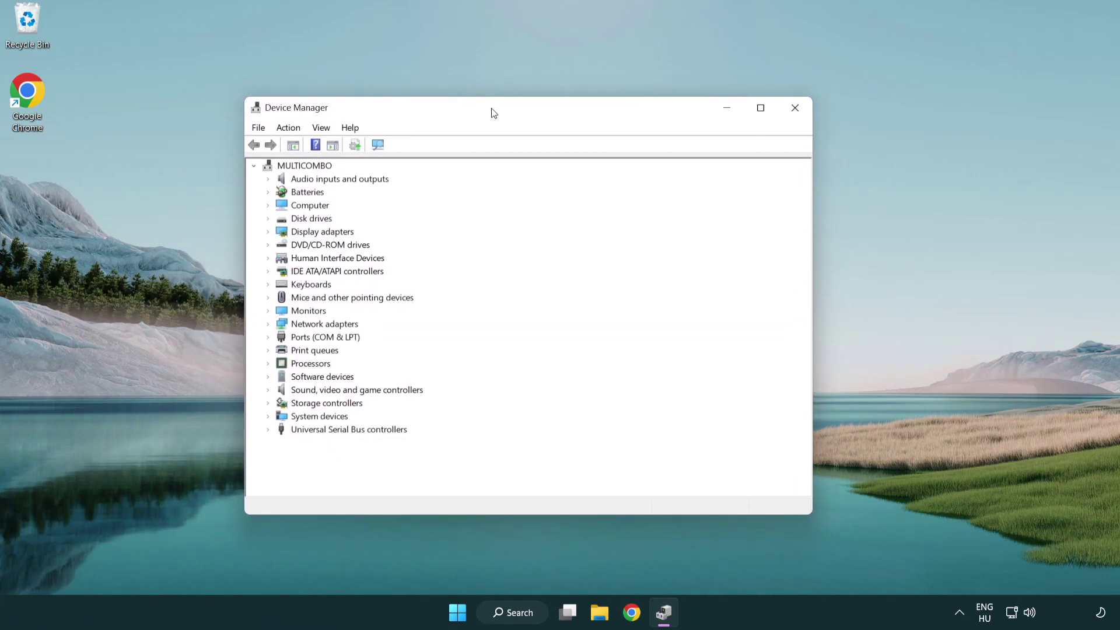
left_click(306, 233)
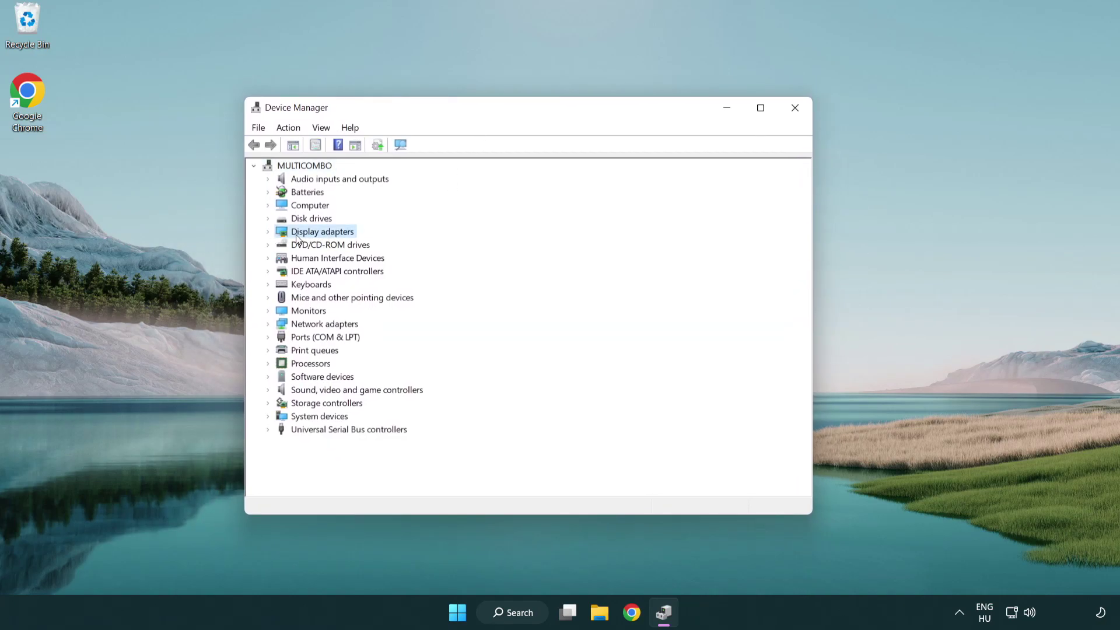
left_click(268, 232)
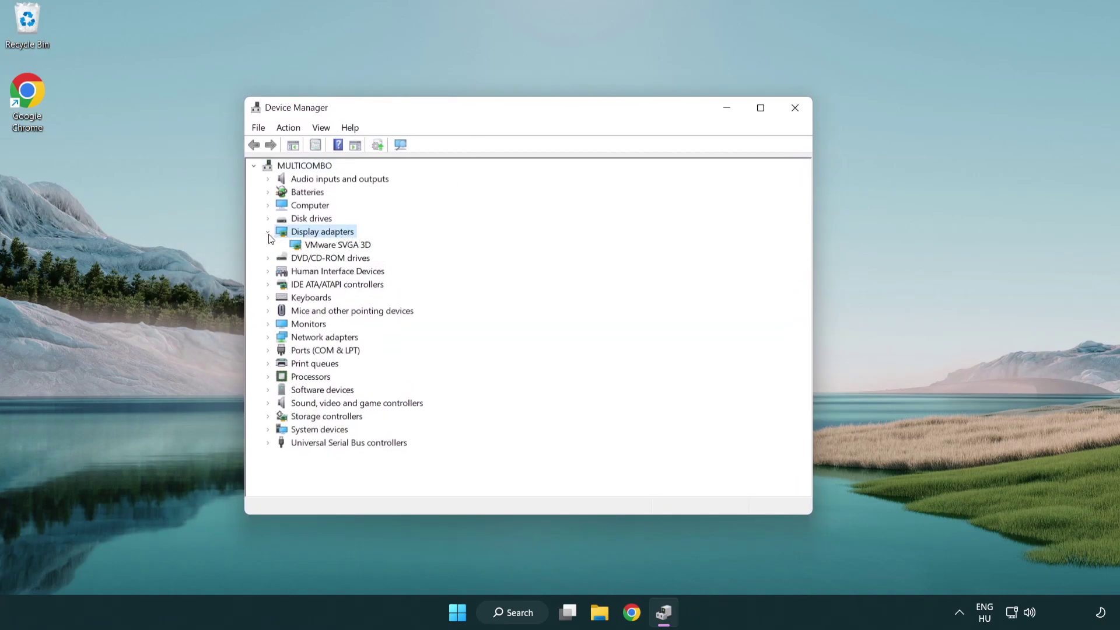
left_click(331, 246)
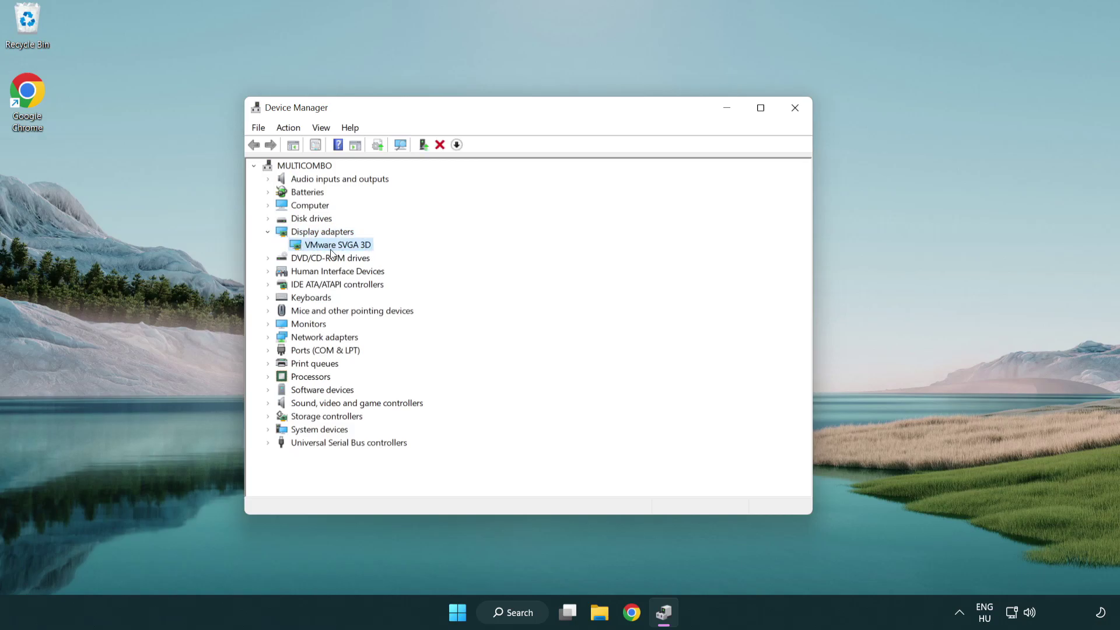
Search automatically for a VMware SVGA 3D driver update; the best driver is already installed
right_click(333, 249)
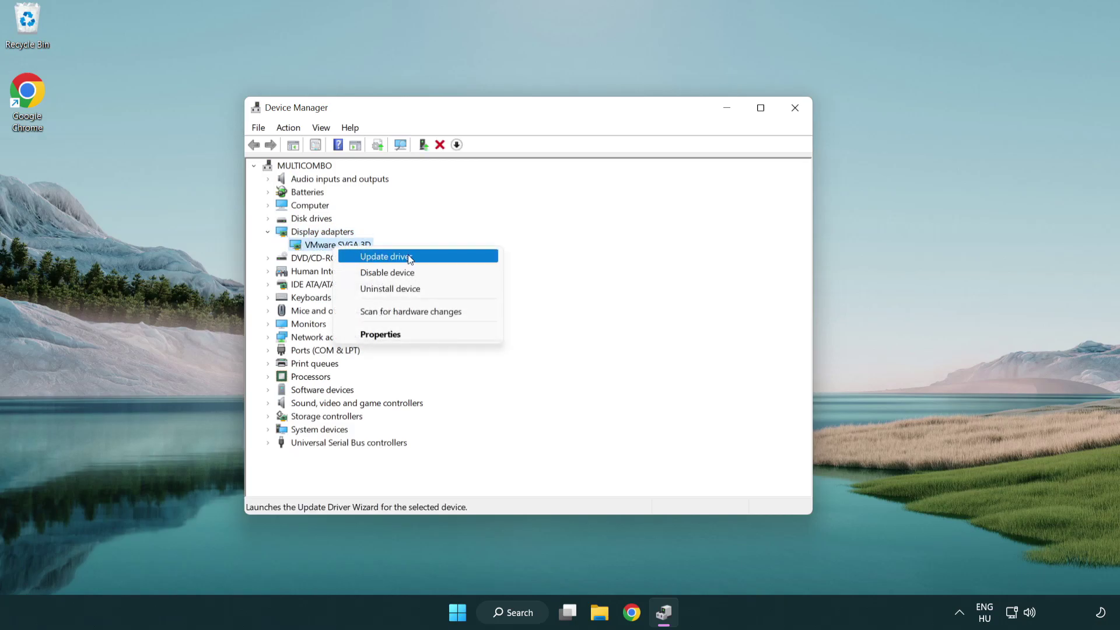
left_click(441, 256)
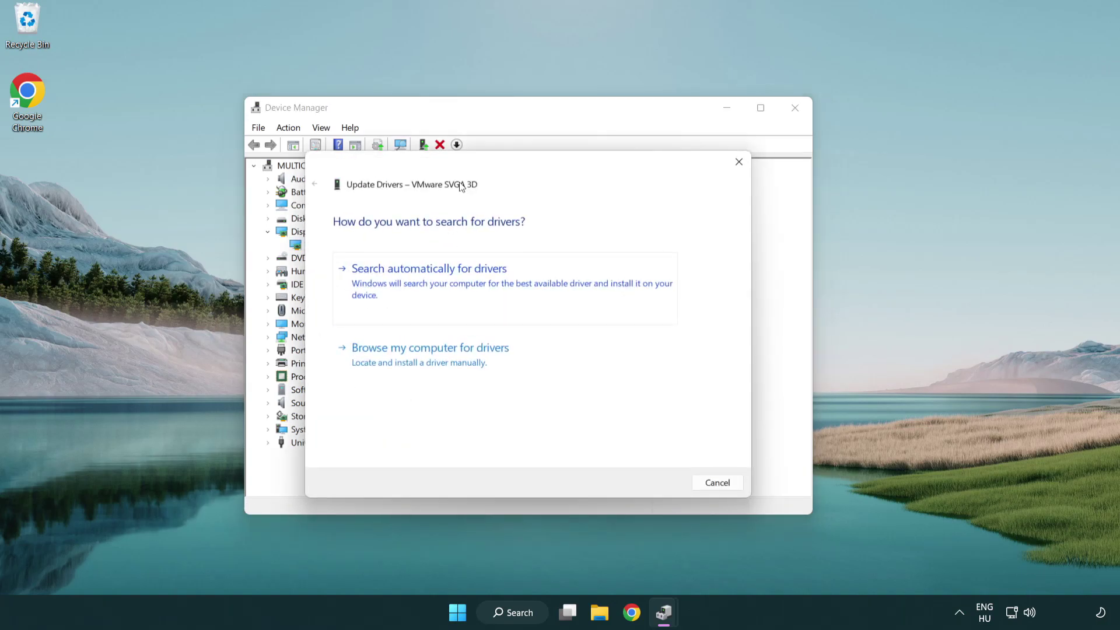
left_click_drag(470, 177, 492, 170)
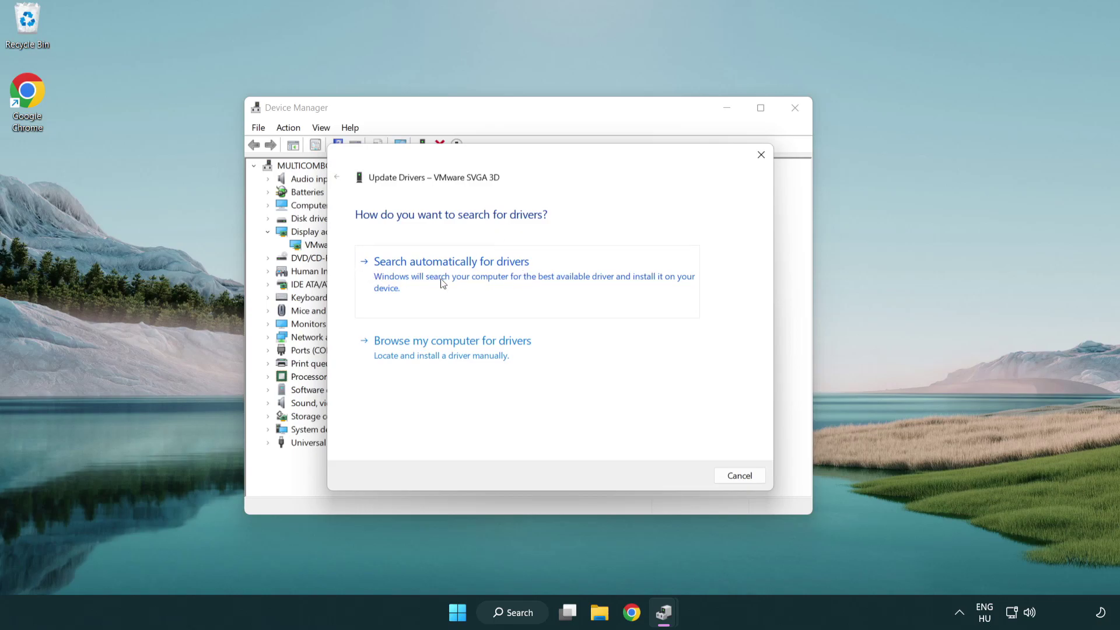
left_click(492, 272)
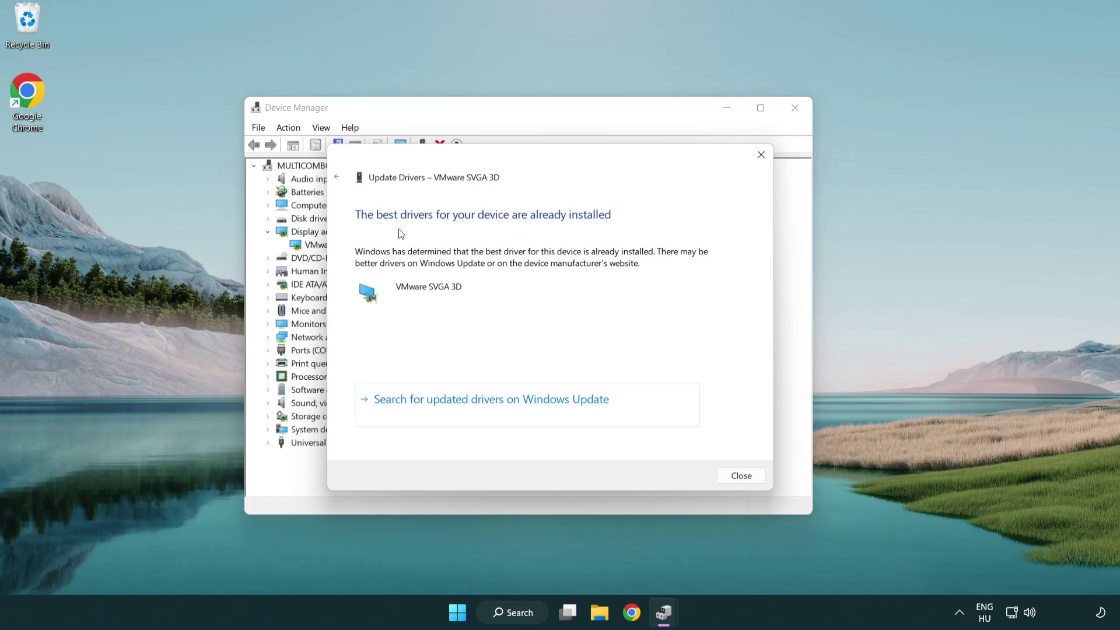
left_click(741, 475)
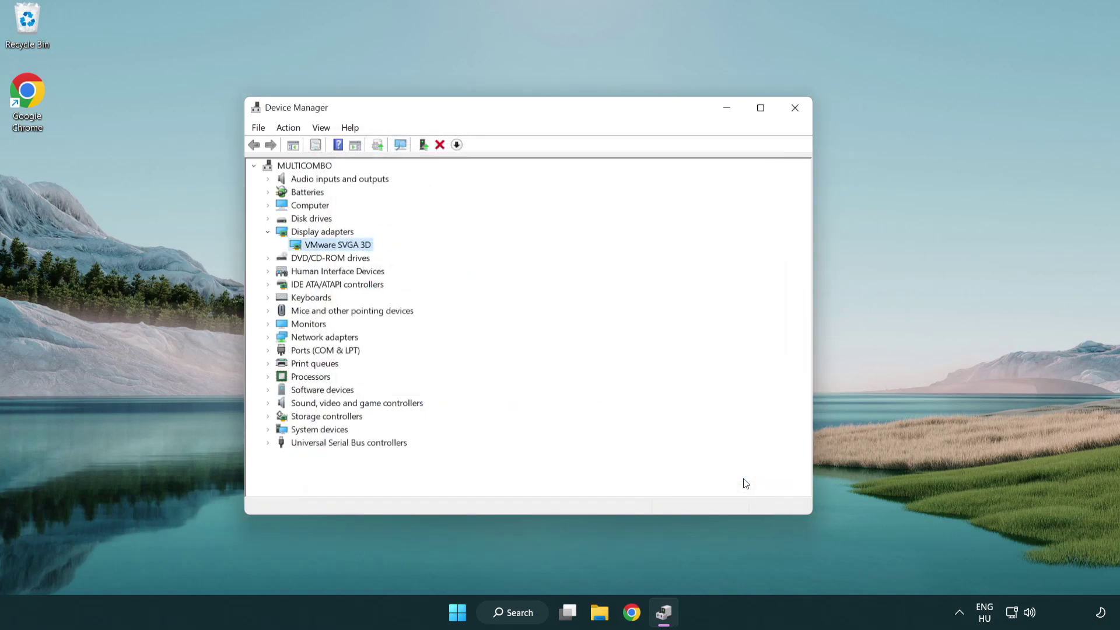
Close Device Manager and open Windows Update settings by searching 'update'
left_click(796, 108)
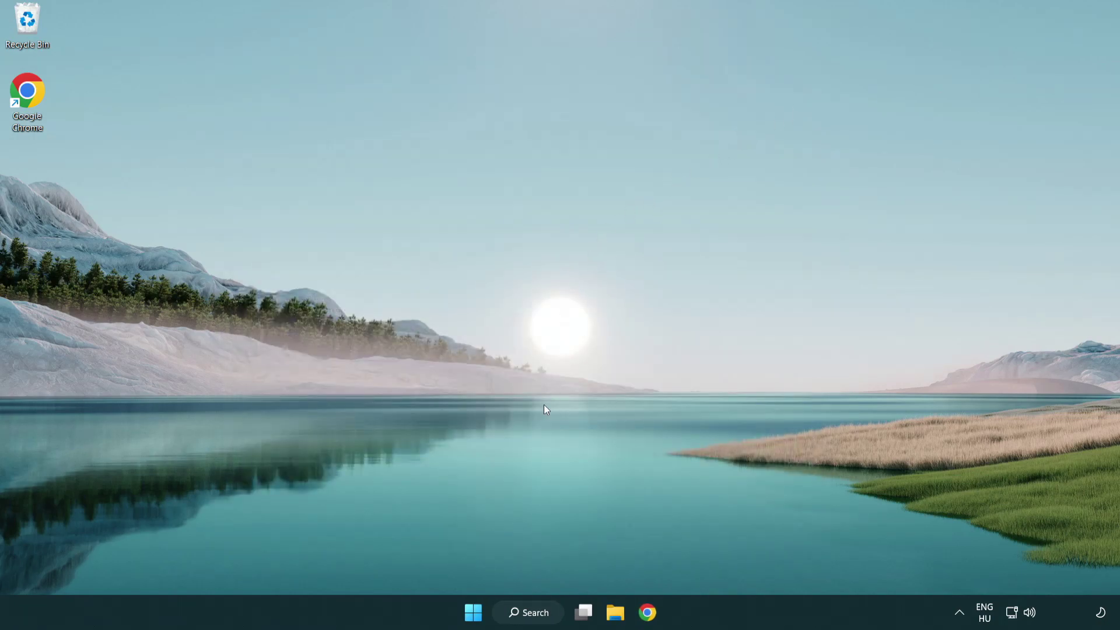
left_click(538, 610)
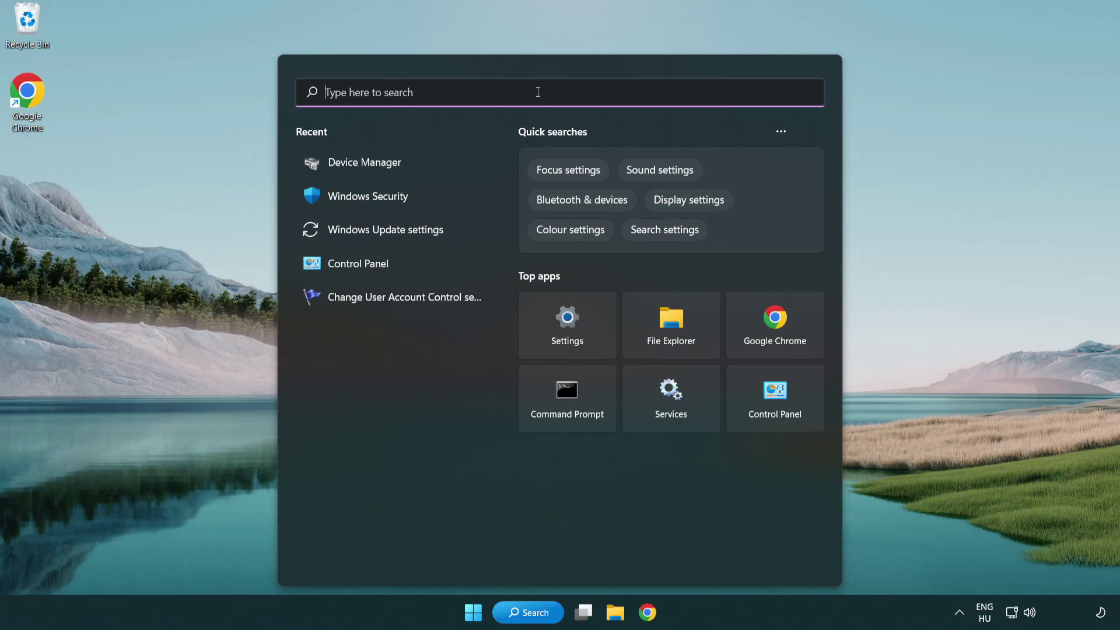
type("update")
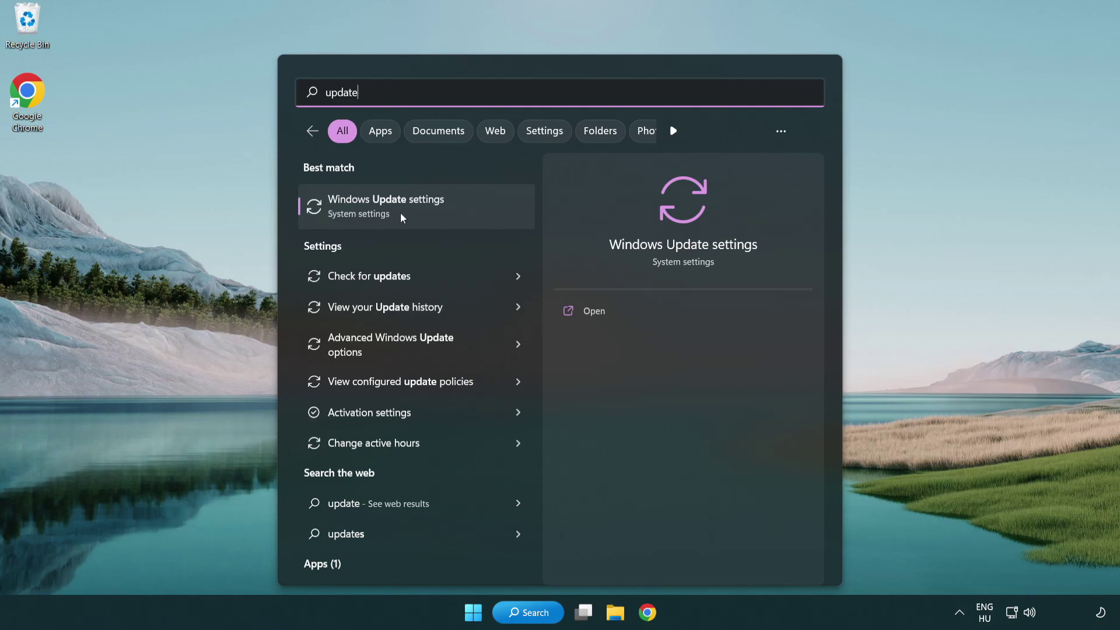
left_click(436, 211)
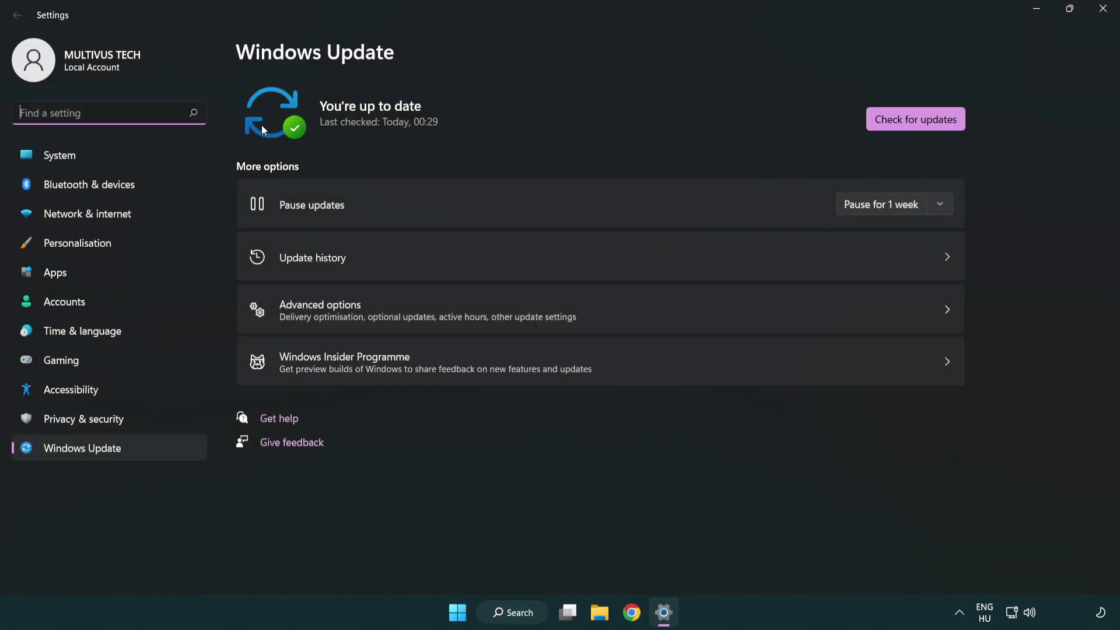
Check for Windows updates, confirm the PC is up to date, and close Settings
left_click(939, 125)
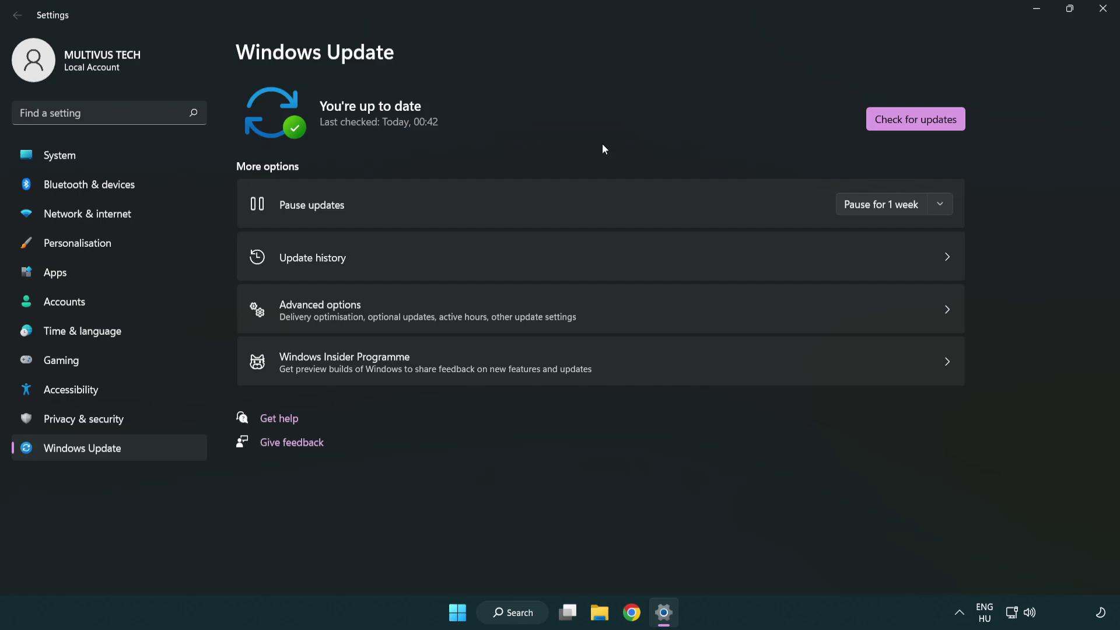
left_click(1099, 18)
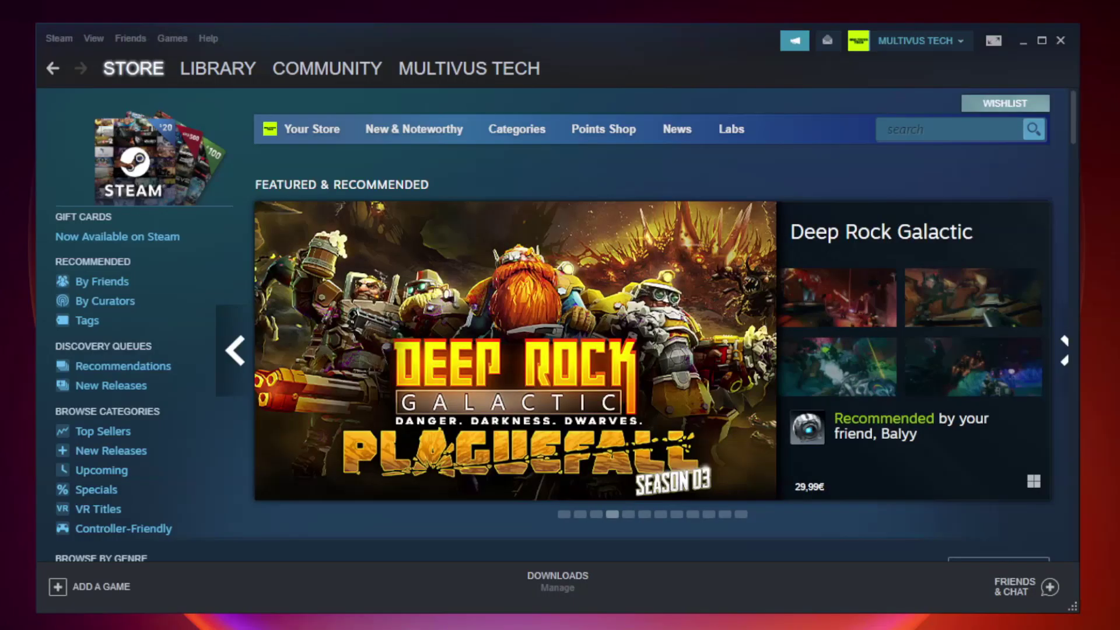
Switch Steam to the Library and bring up the menu for YOUR NOT WORKING GAME
mouse_move(224, 71)
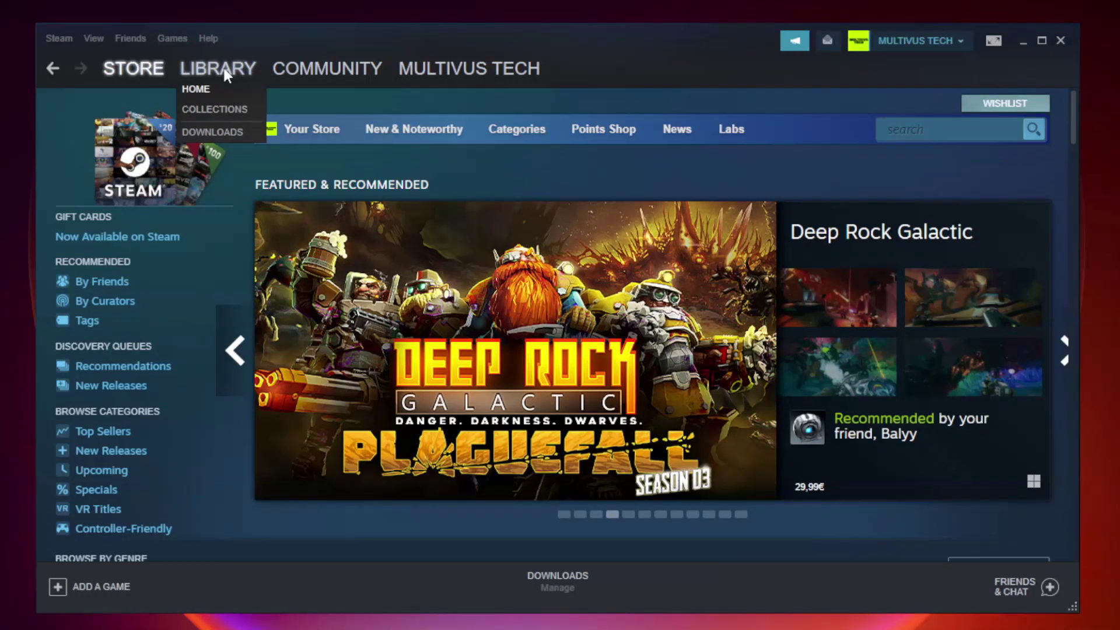
left_click(225, 71)
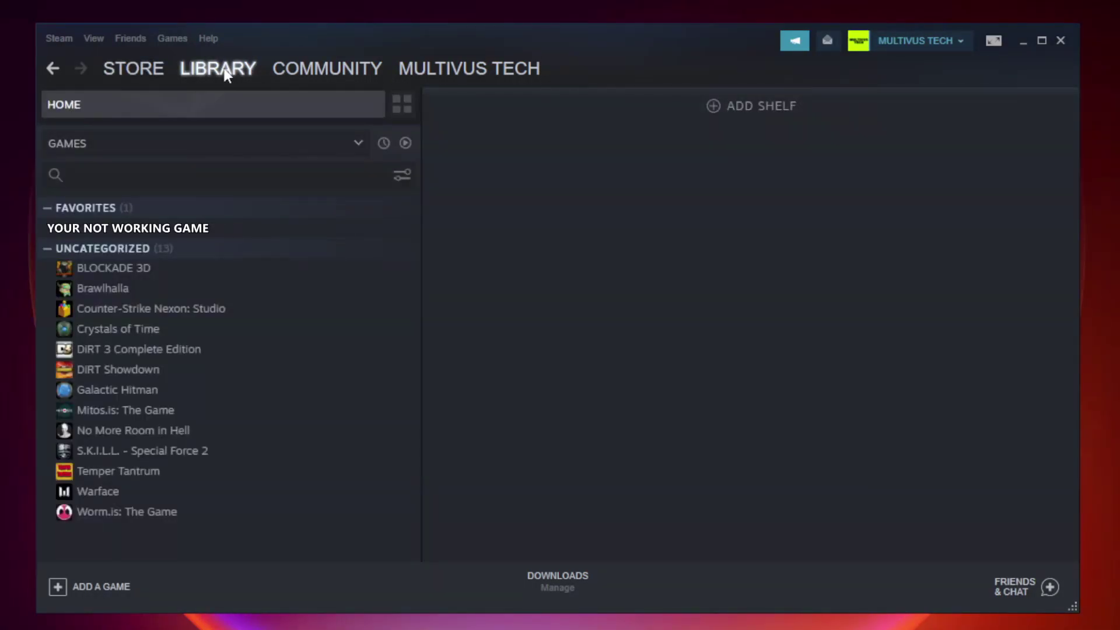
right_click(243, 234)
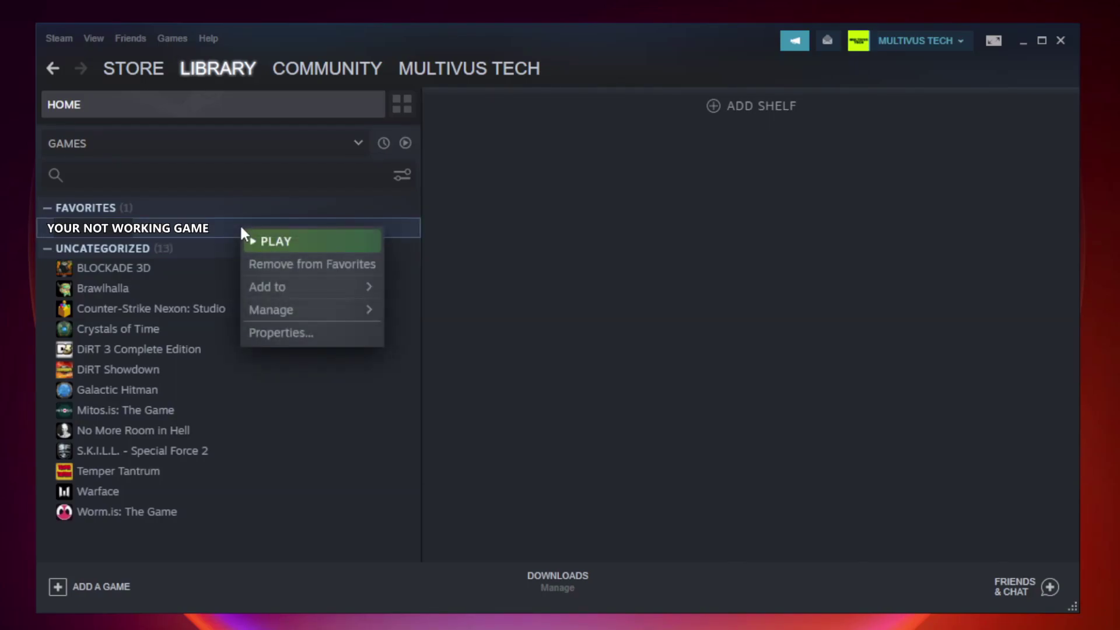
Verify the game's files from Properties > Local Files, validating all 9192 files
left_click(309, 332)
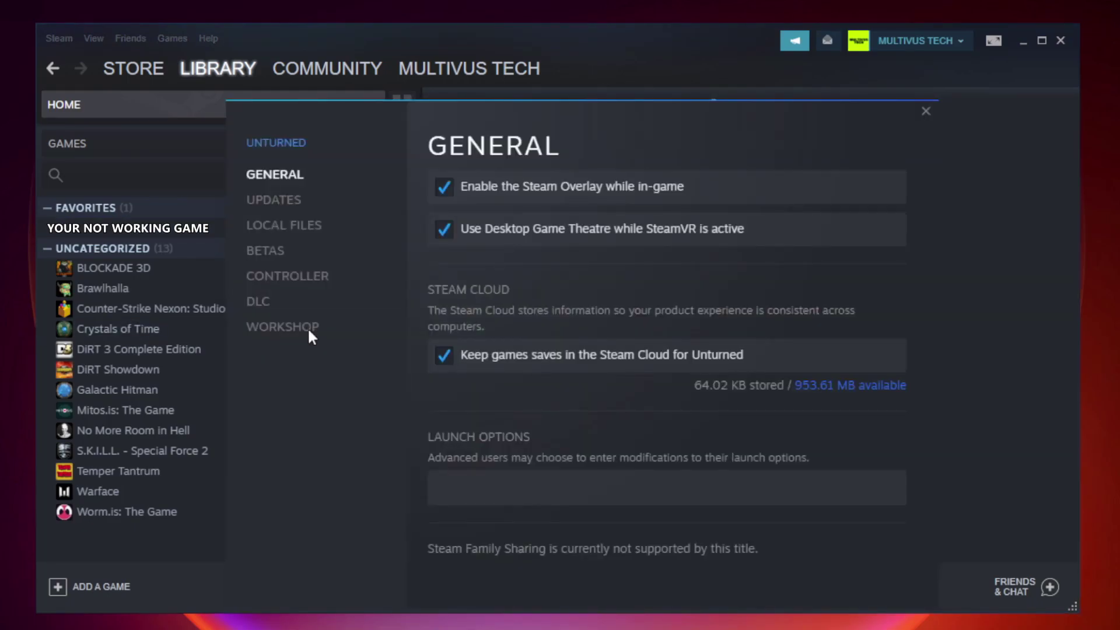
left_click(297, 227)
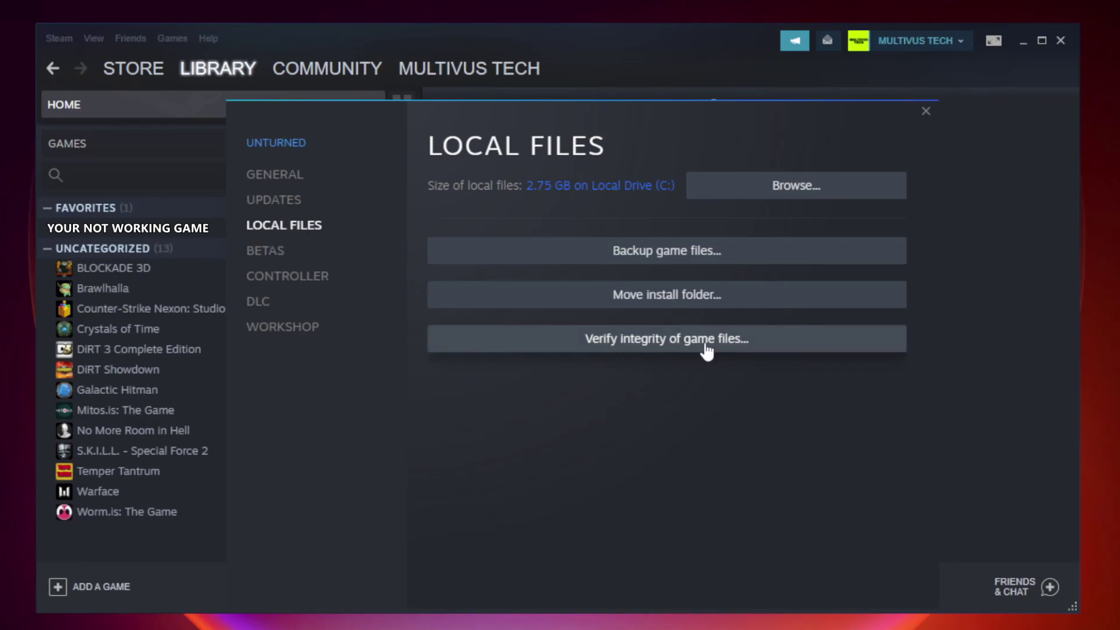
left_click(677, 344)
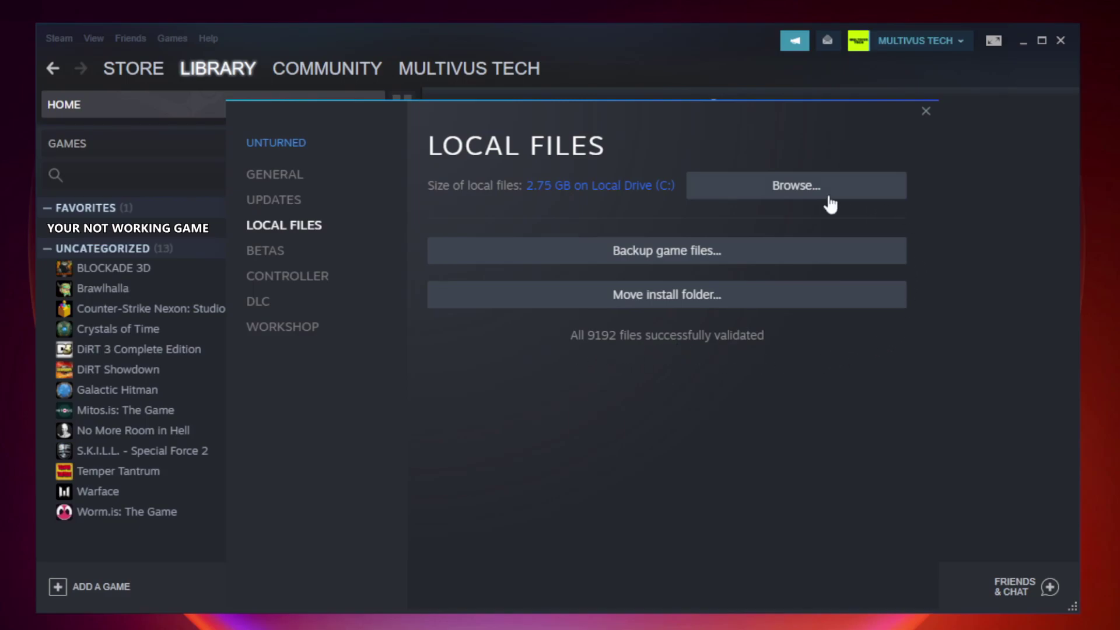
Open the game's install folder and bring up the menu for the YOUR NOT WORKING GAME shortcut
left_click(799, 192)
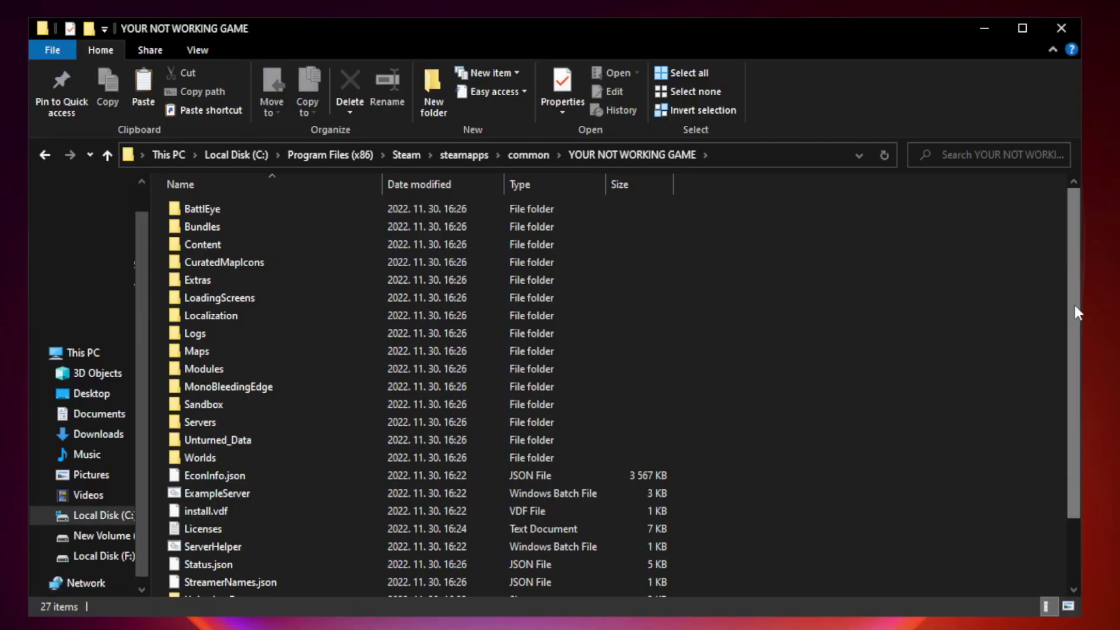
left_click_drag(1076, 308, 1076, 401)
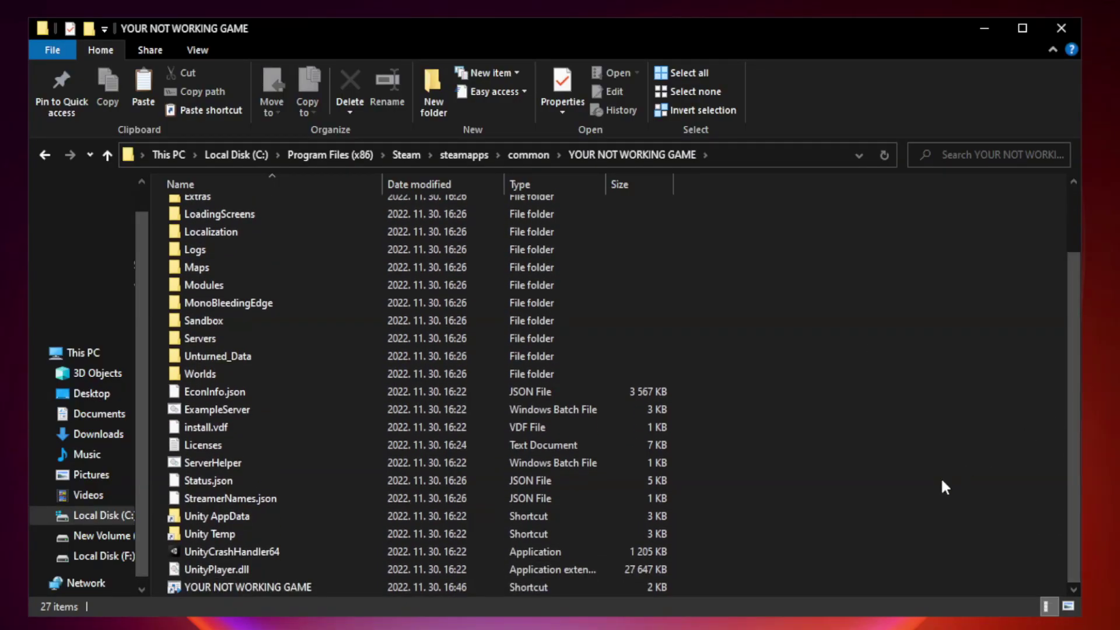
left_click(446, 587)
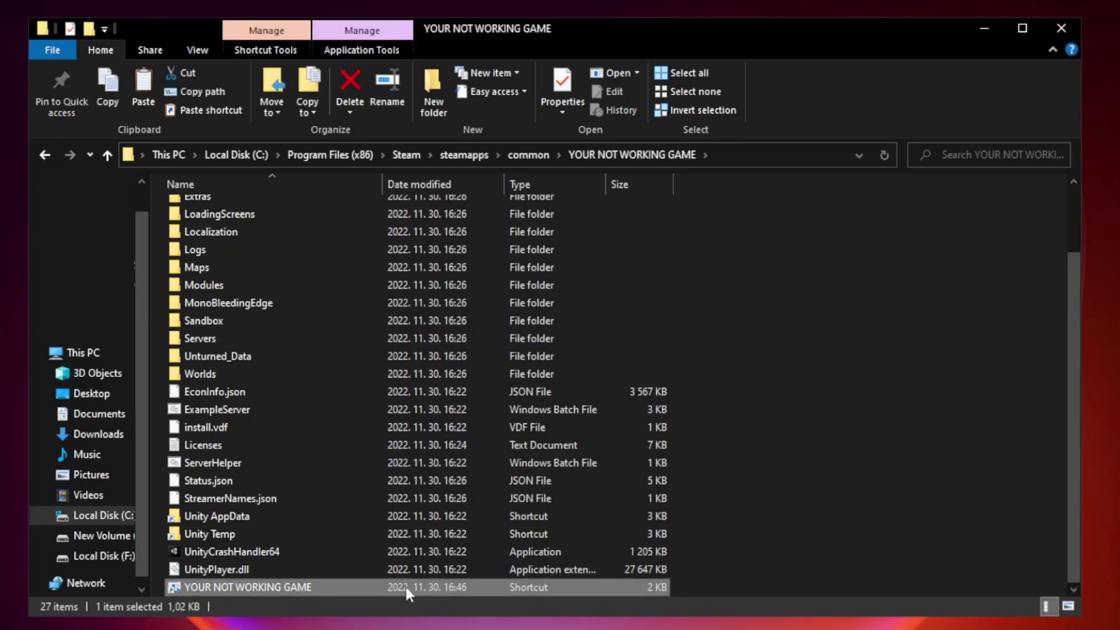
right_click(379, 586)
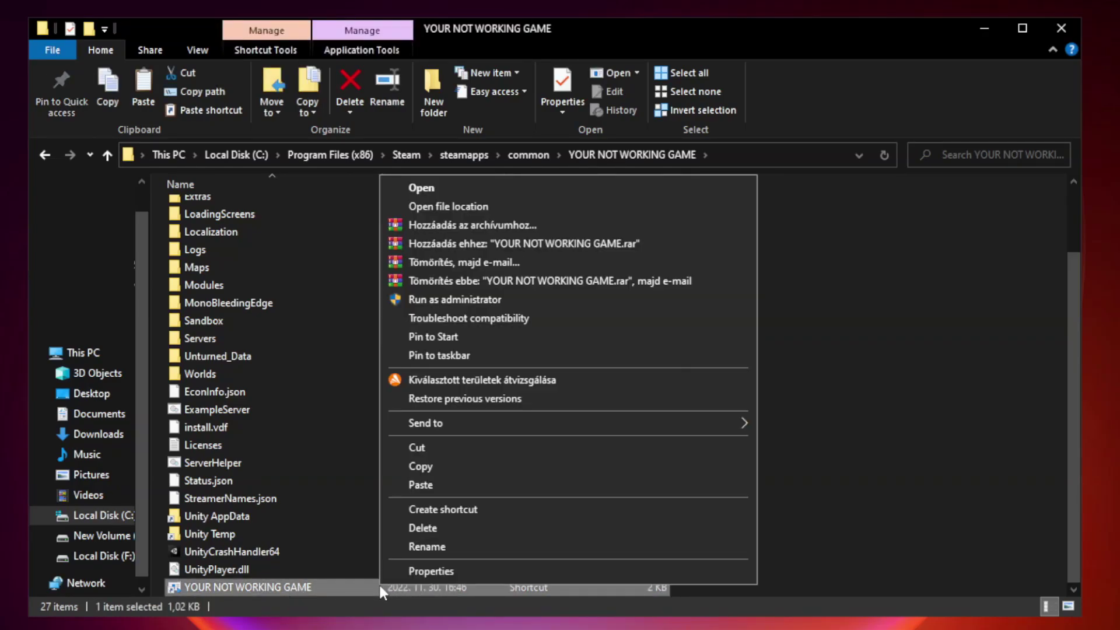
Set the shortcut to Windows 8 compatibility mode, no fullscreen optimizations, run as administrator
left_click(564, 570)
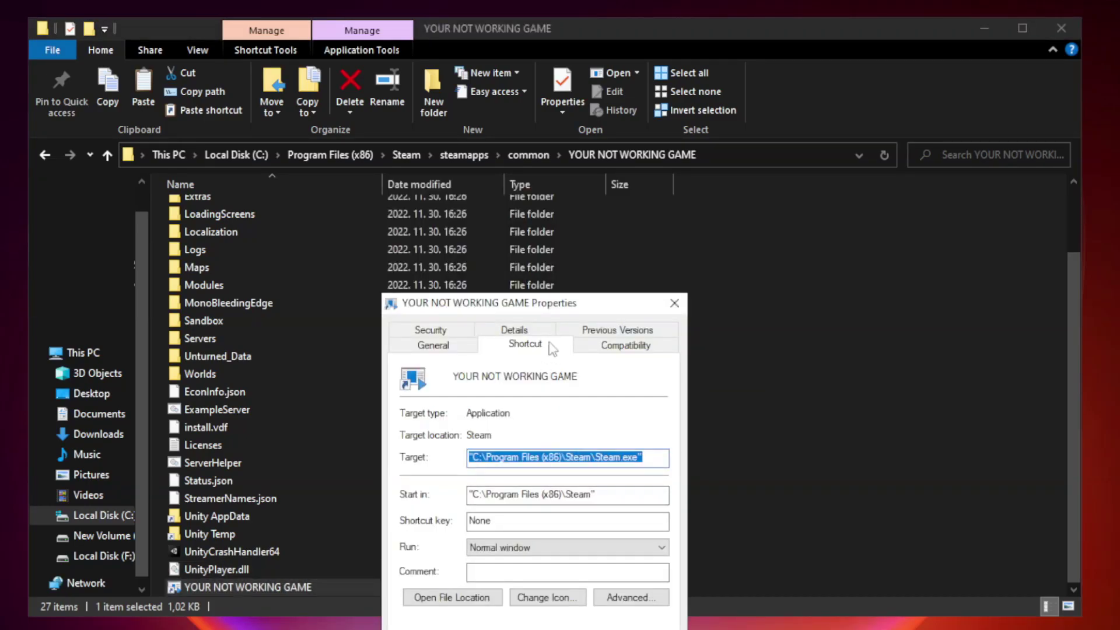
left_click_drag(557, 308, 555, 127)
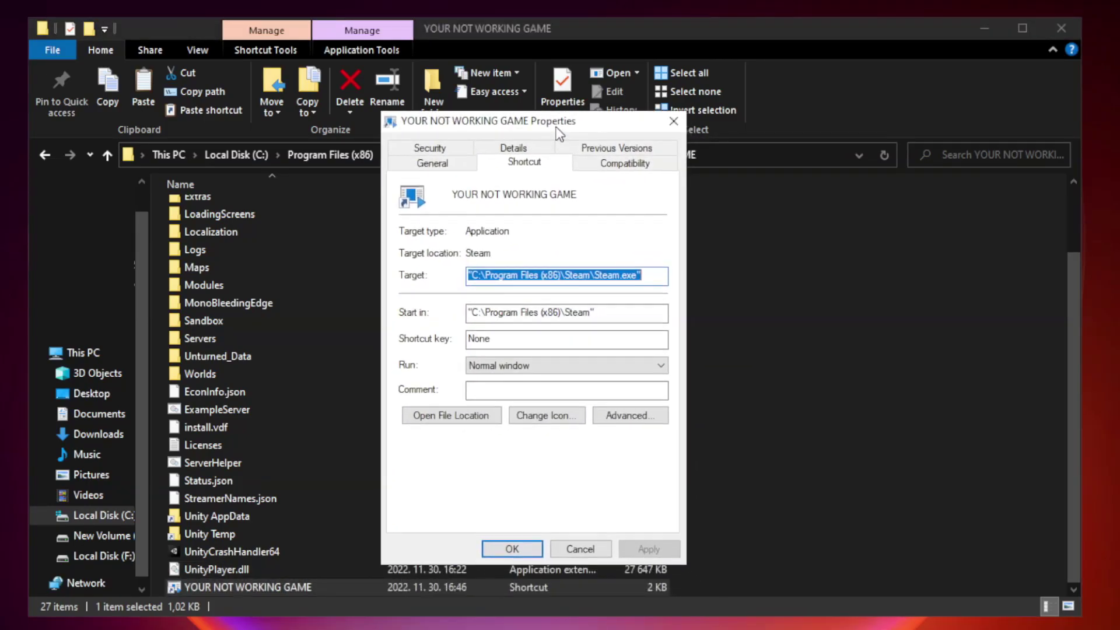
left_click(623, 169)
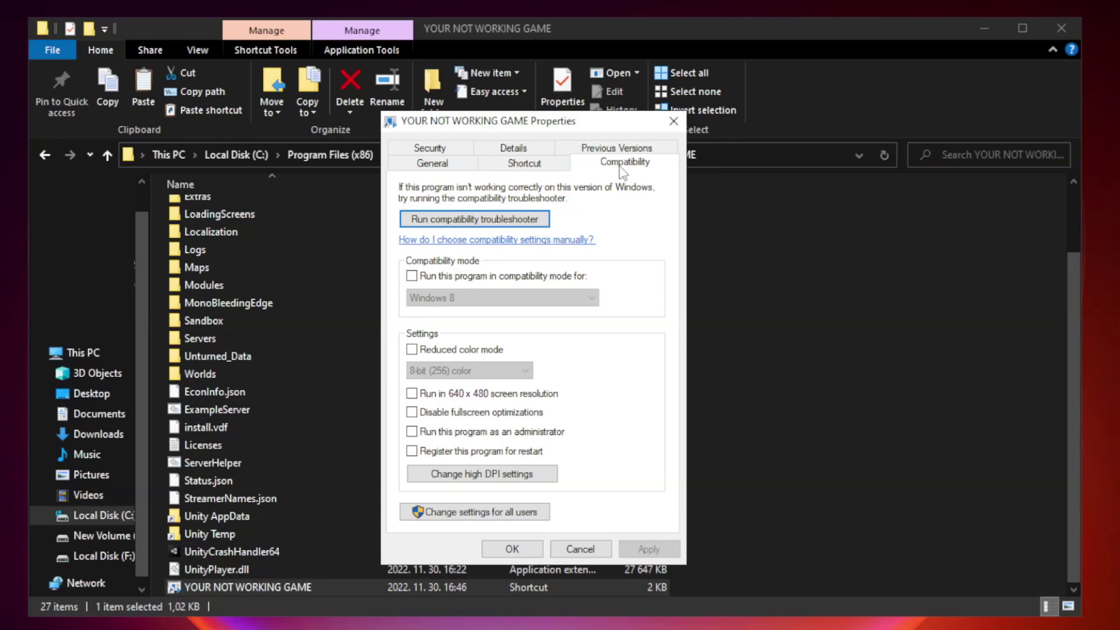
left_click(446, 279)
left_click(499, 298)
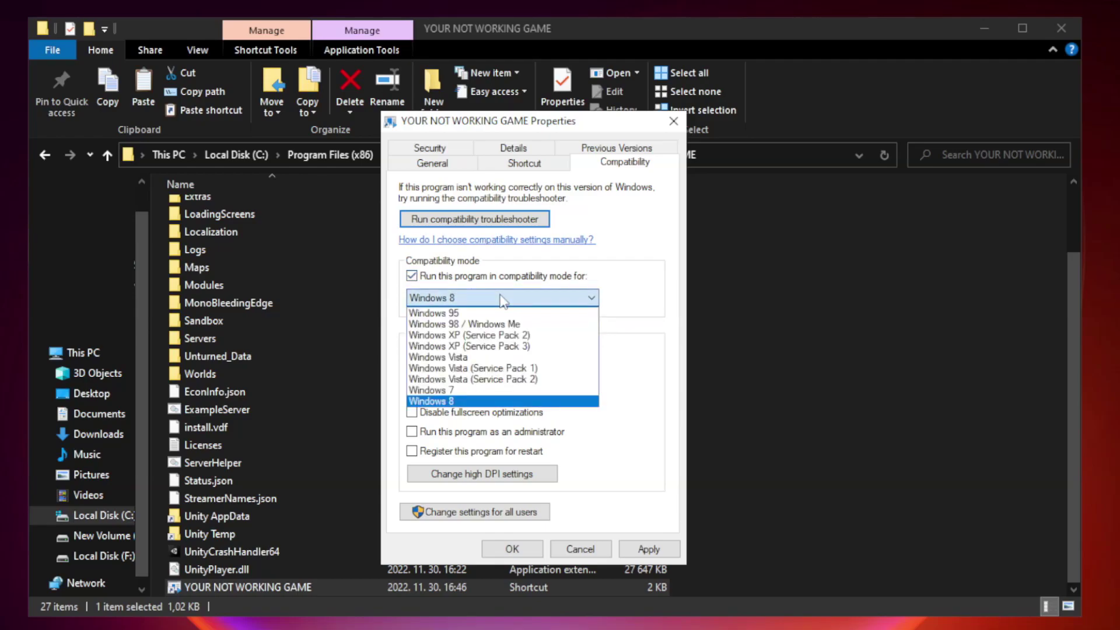
left_click(474, 401)
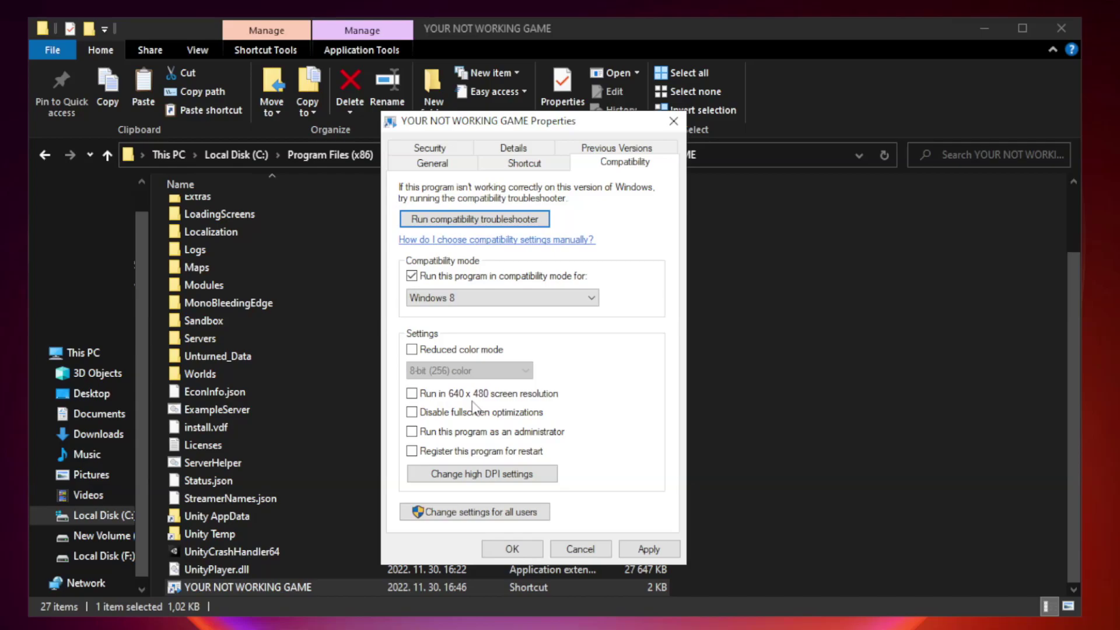
left_click(438, 414)
left_click(440, 434)
left_click(648, 550)
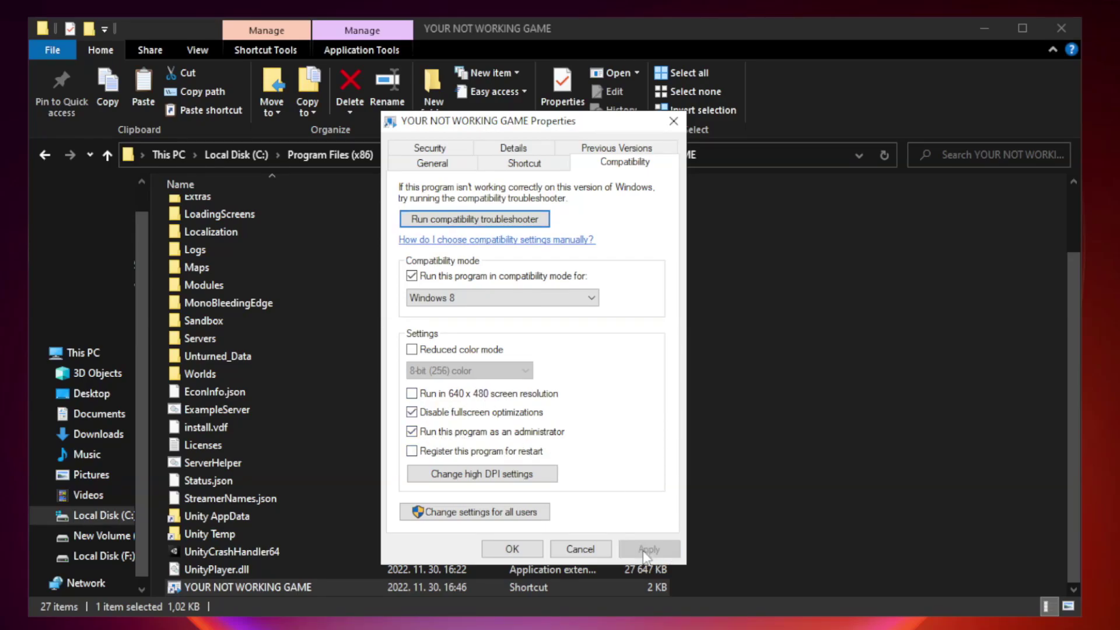
left_click(511, 550)
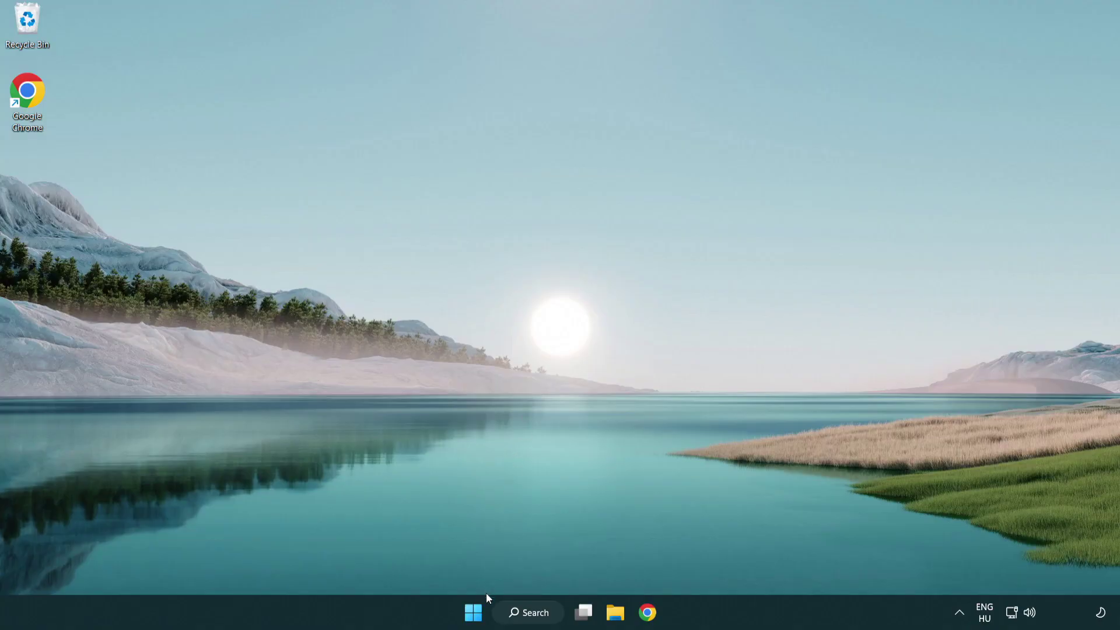
Disable Terminal, Phone Link, Cortana and Windows Security notifications in Task Manager's startup apps
right_click(474, 617)
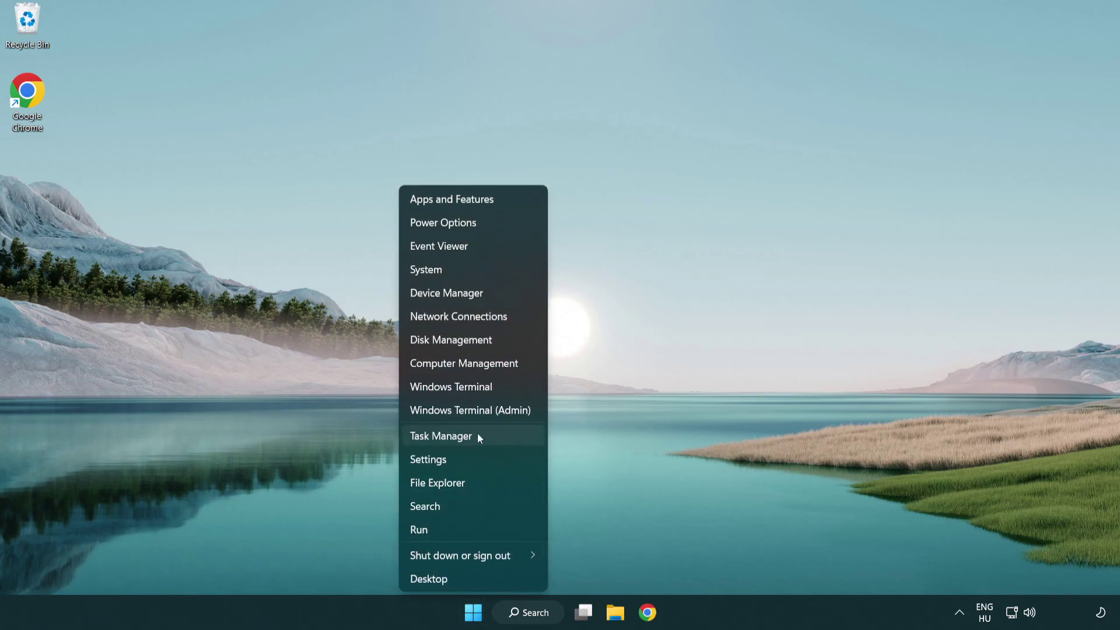
left_click(496, 441)
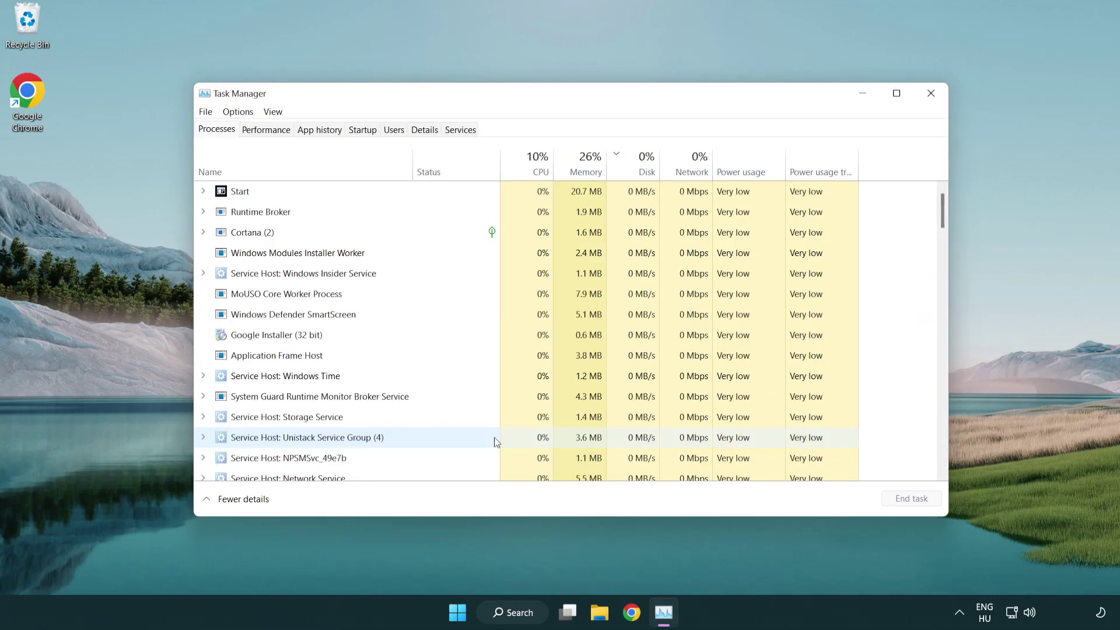
left_click(363, 130)
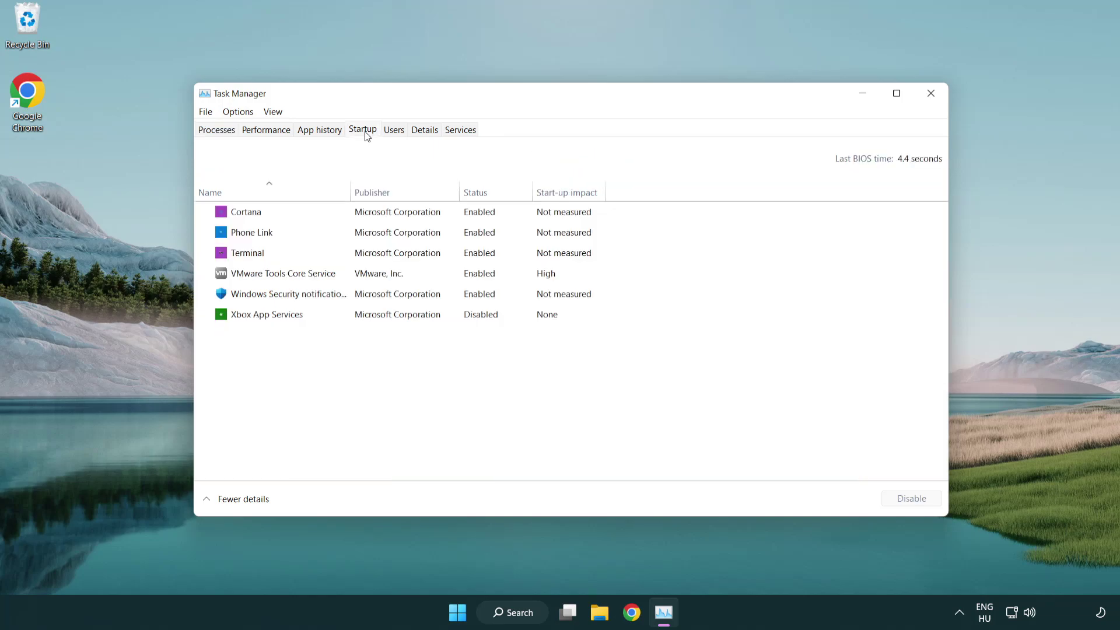
left_click(362, 252)
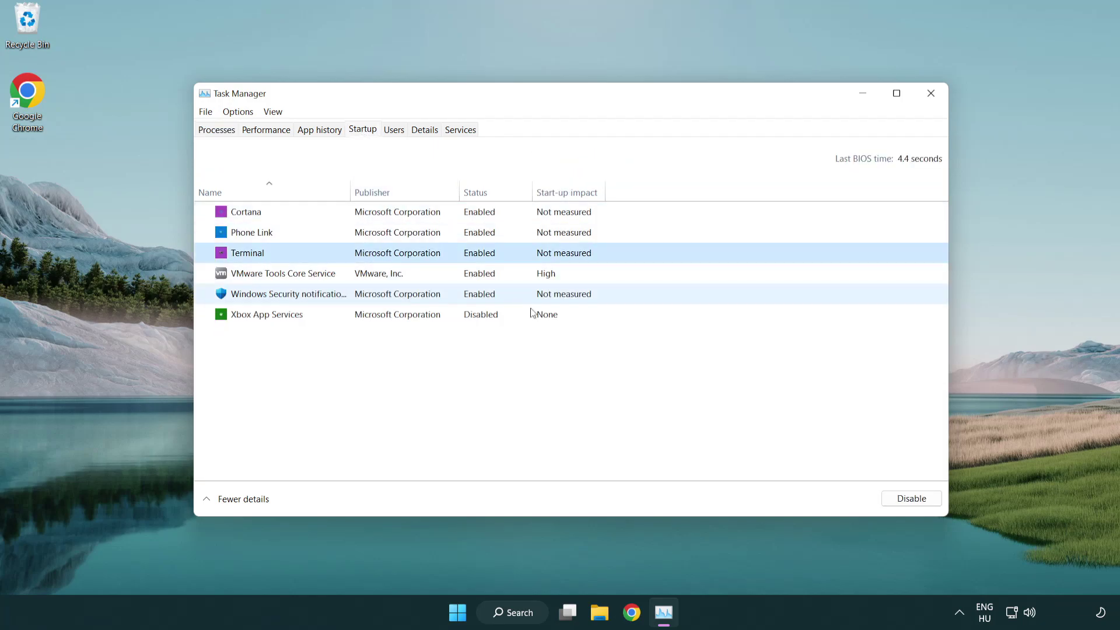
left_click(892, 499)
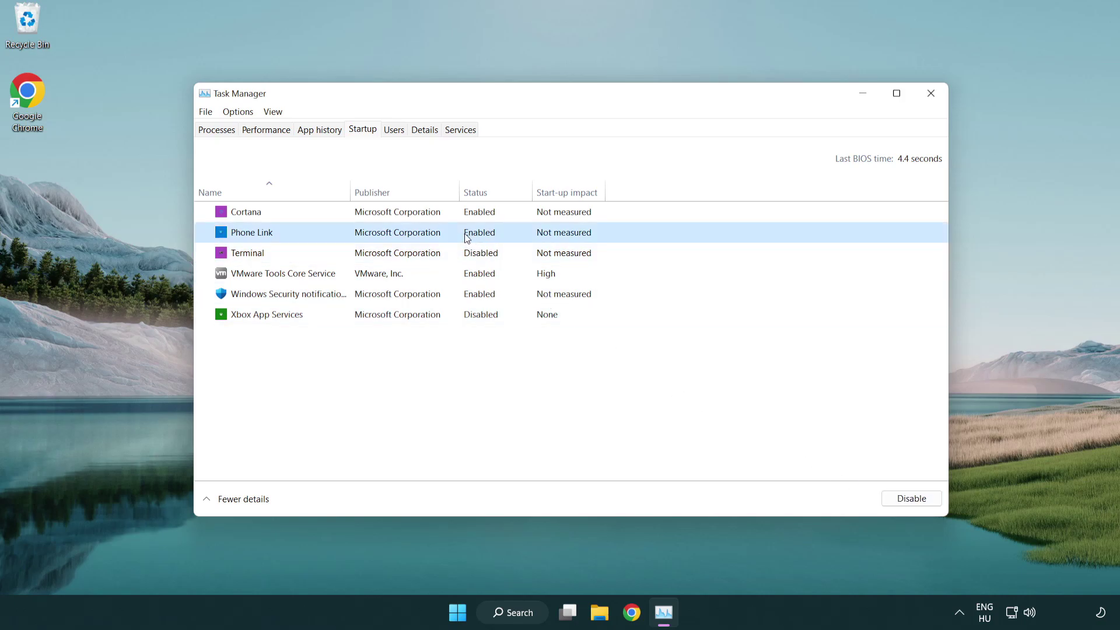
left_click(910, 500)
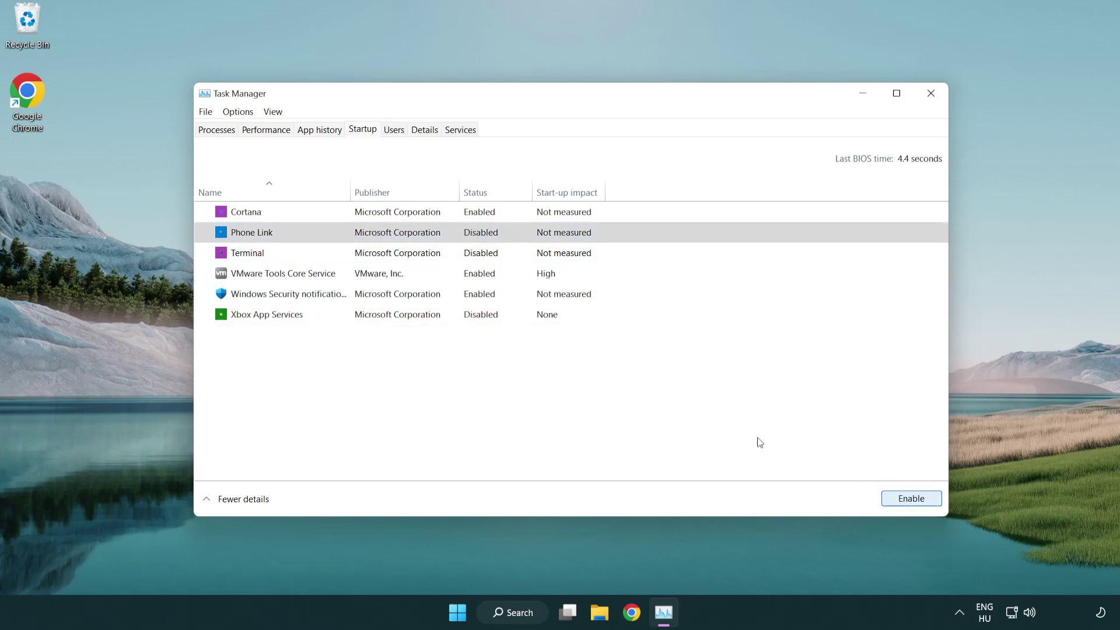
left_click(400, 218)
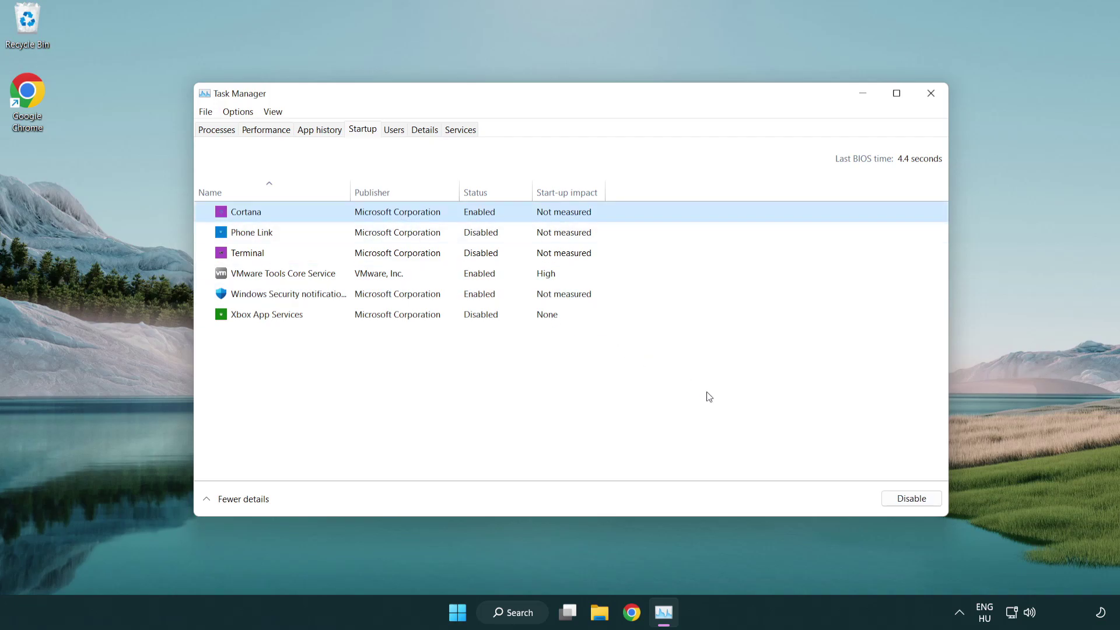
left_click(910, 498)
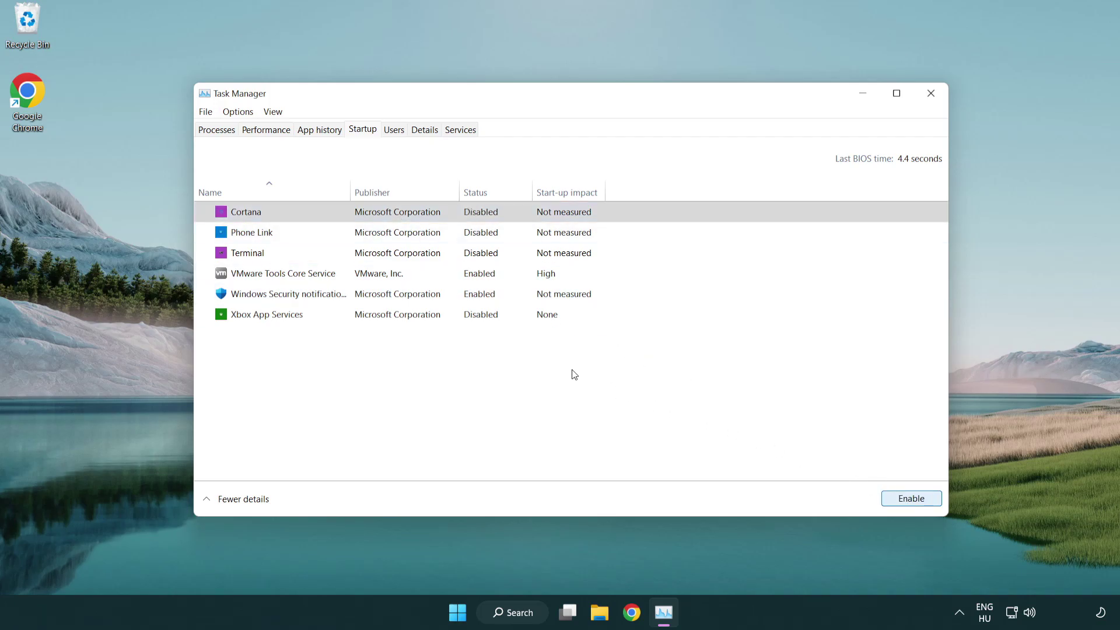
left_click(533, 300)
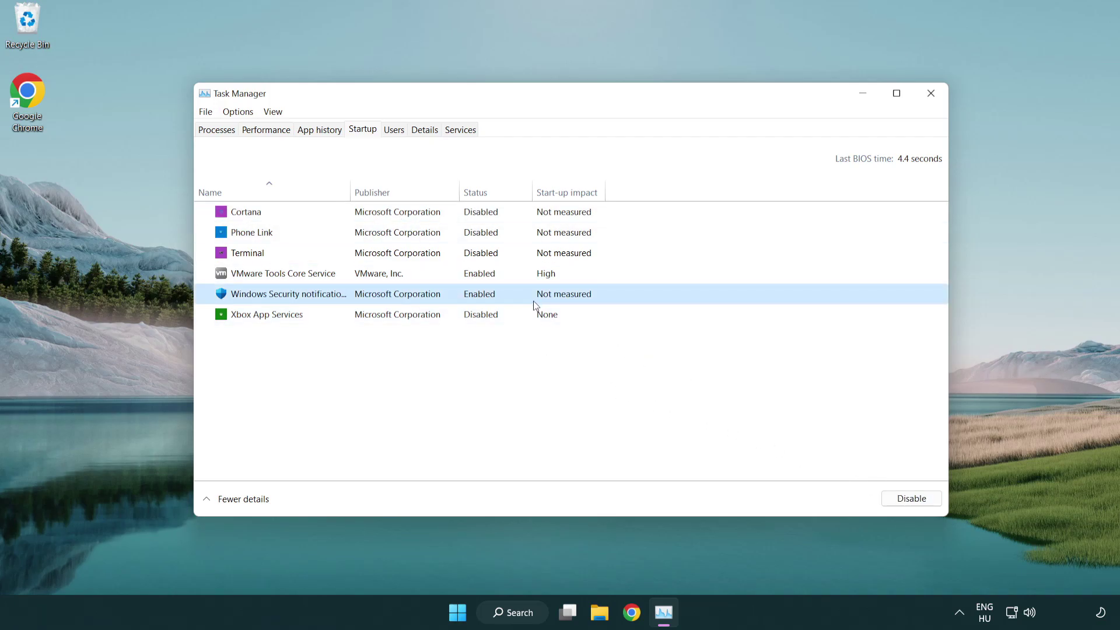
left_click(906, 502)
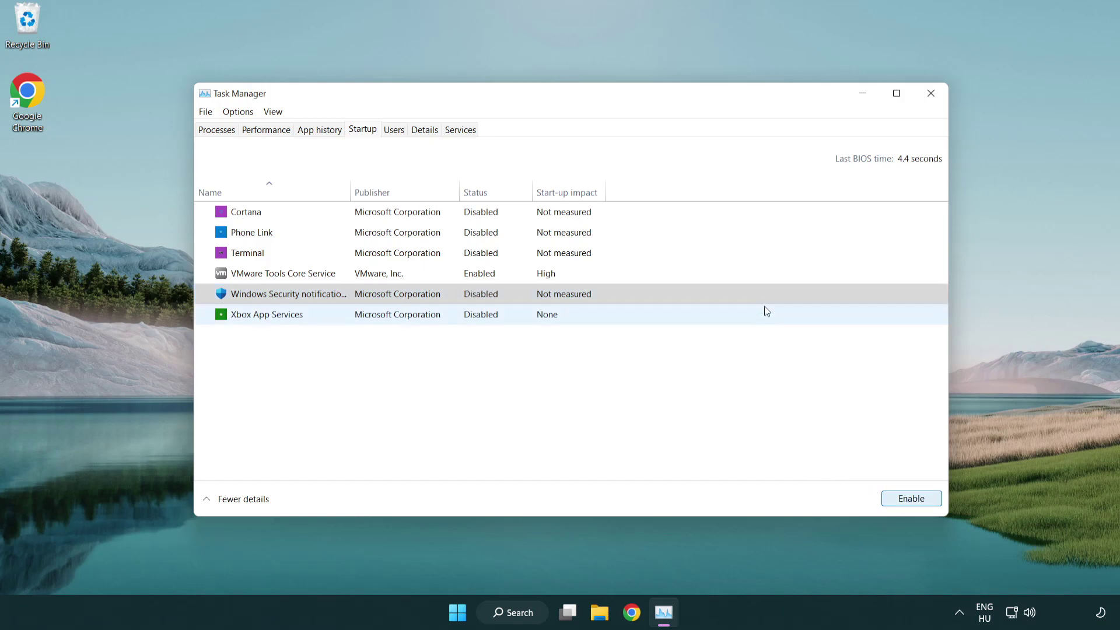
Close Task Manager, return to the DirectX End-User Runtime page, and run the downloaded dxwebsetup.exe
left_click(932, 93)
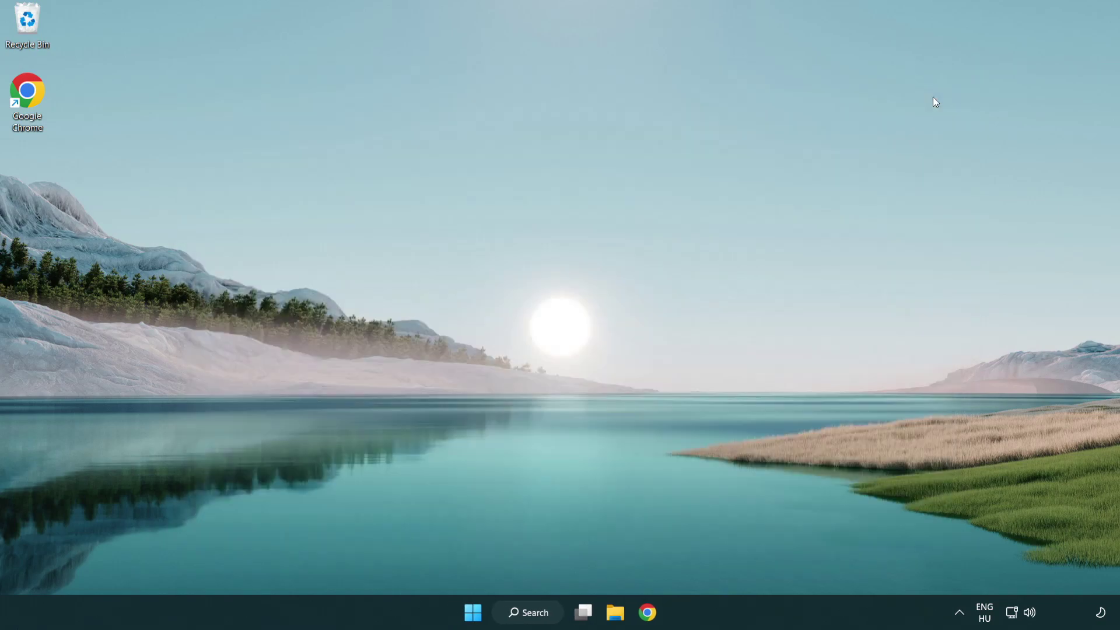
left_click(647, 613)
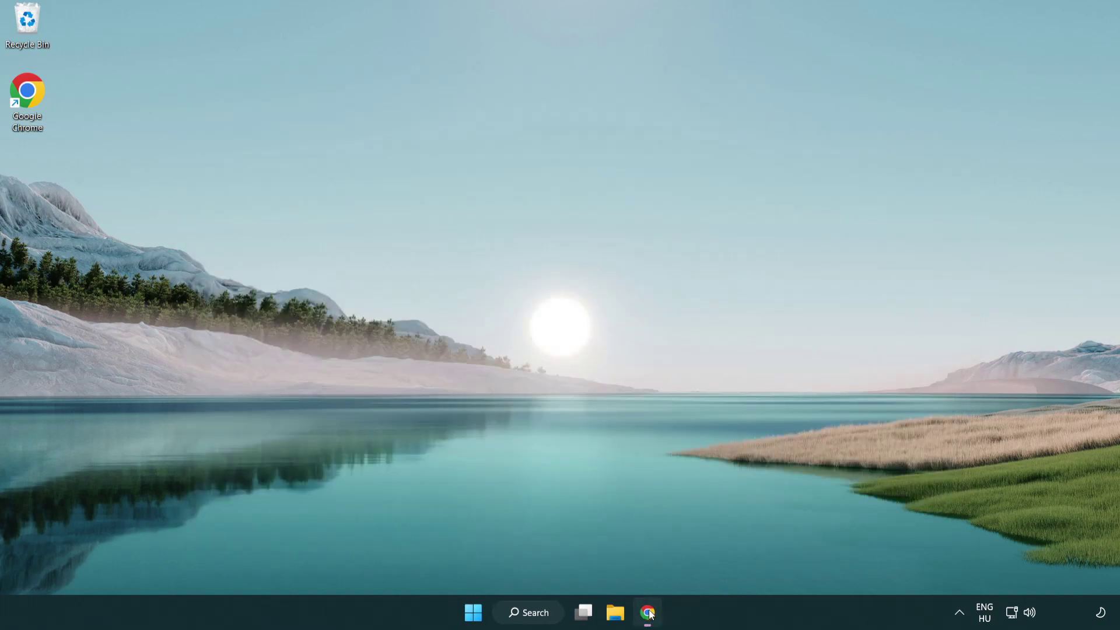
scroll(464, 491, "up", 1)
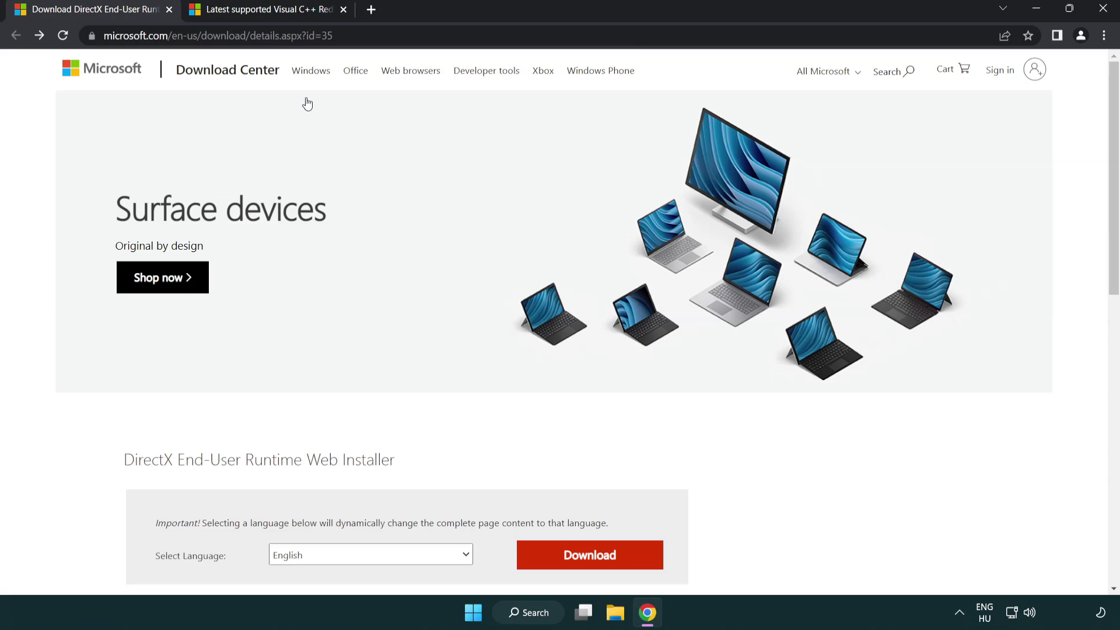
left_click(484, 37)
left_click(483, 37)
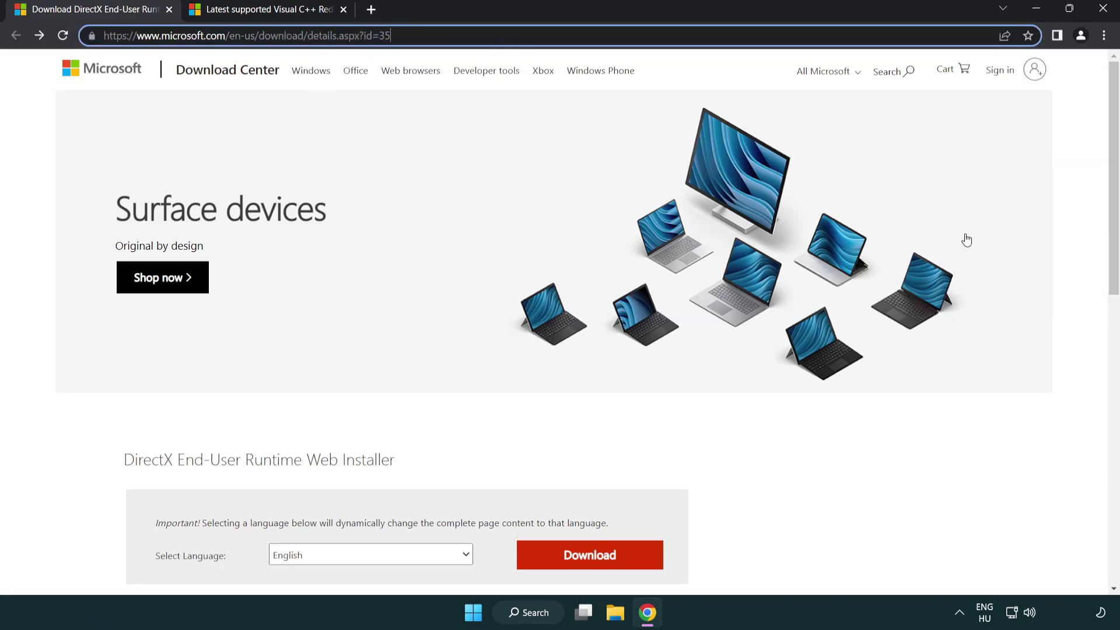
left_click(1073, 255)
scroll(1112, 253, "down", 3)
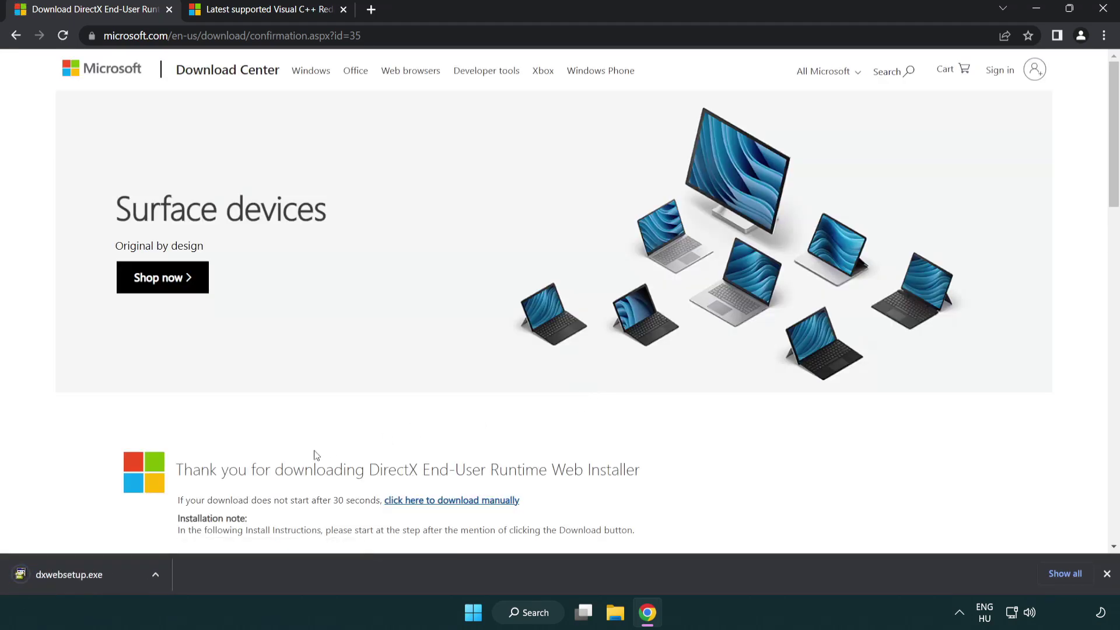
left_click(73, 577)
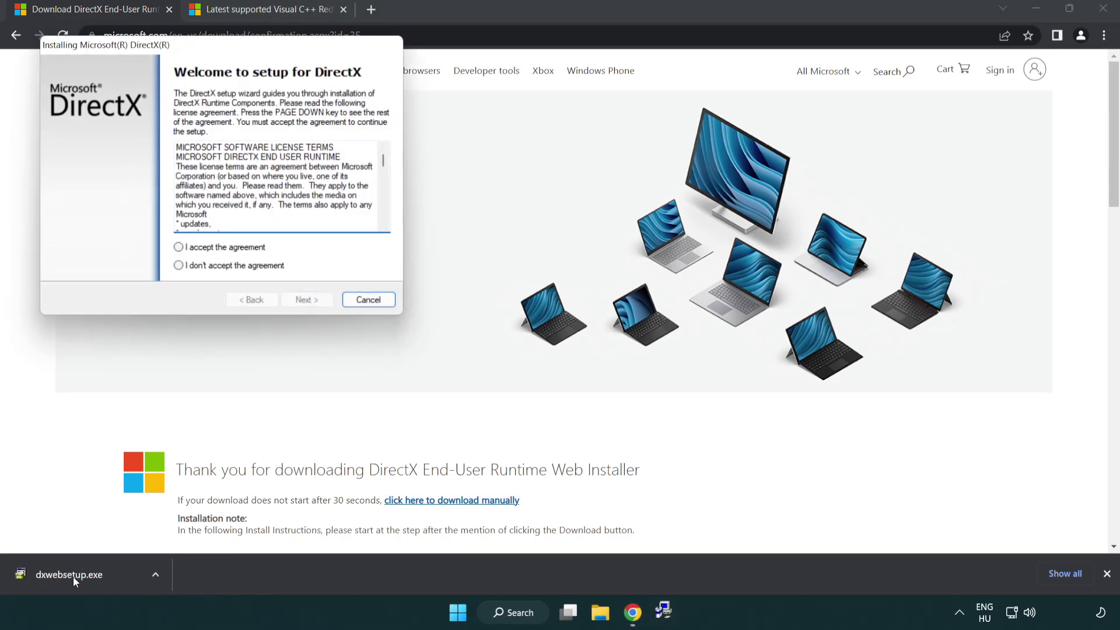
Accept the DirectX license, leave the Bing Bar unchecked, and finish setup with DirectX already current
left_click_drag(171, 53, 493, 177)
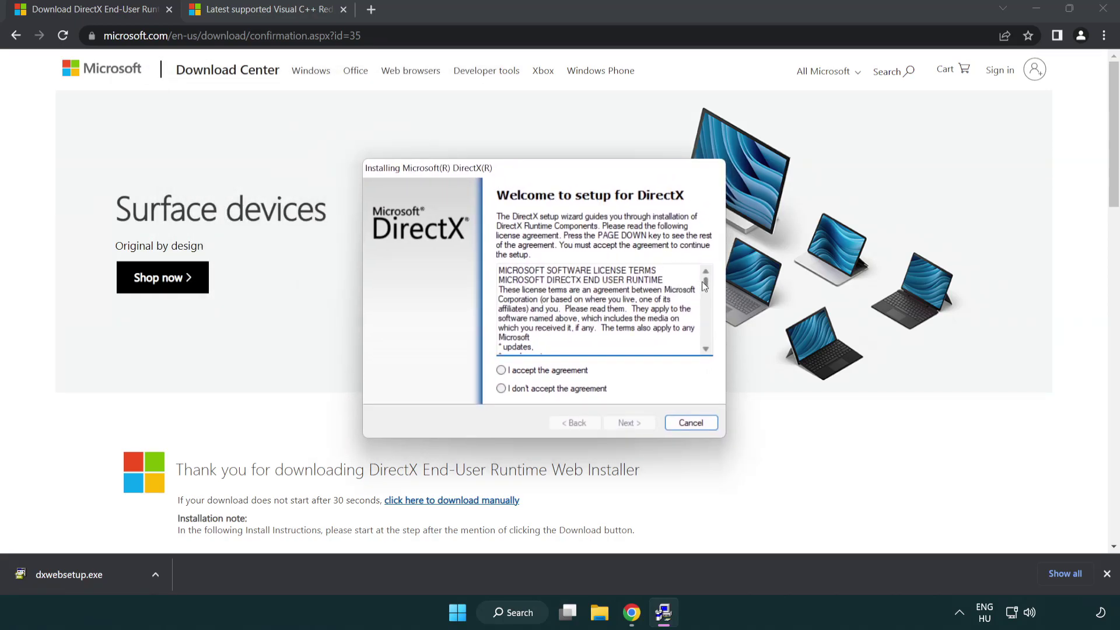
left_click_drag(706, 290, 705, 336)
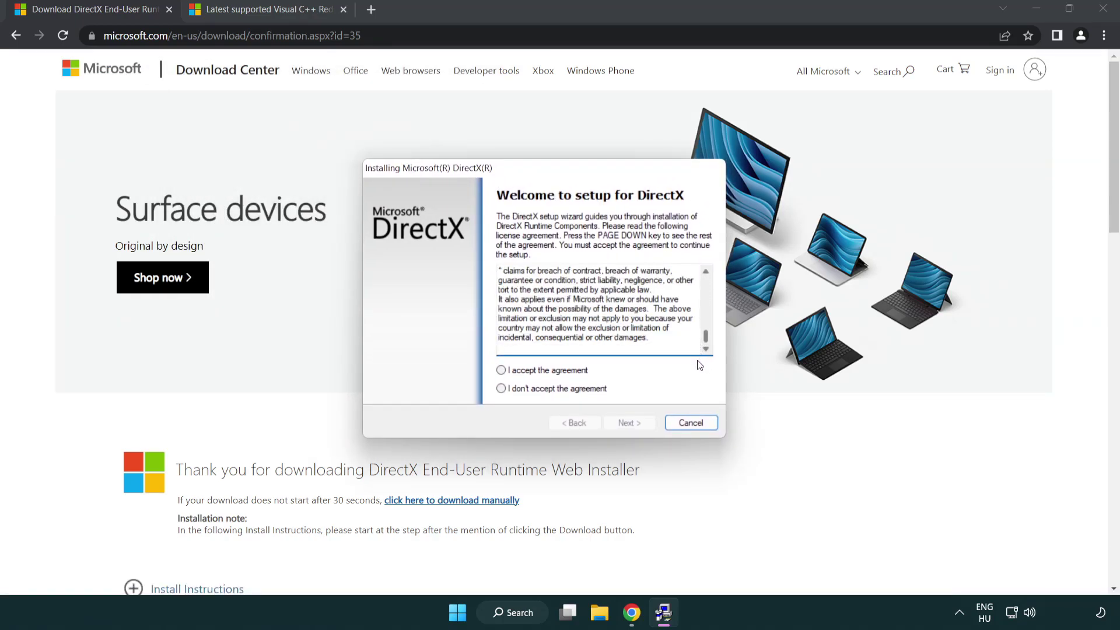
left_click(502, 370)
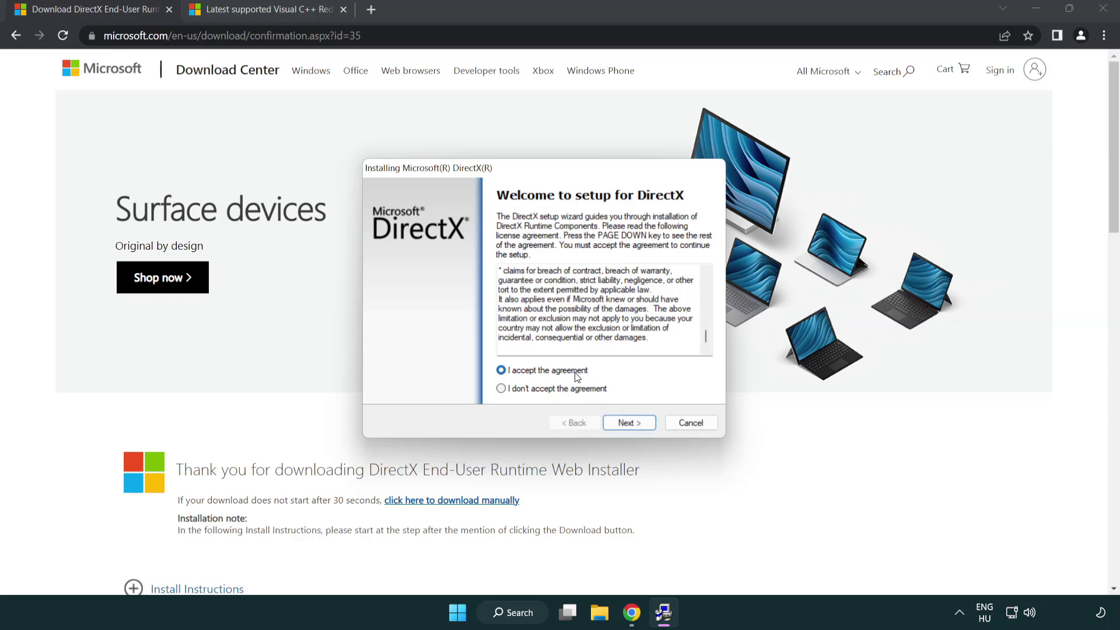
left_click(629, 423)
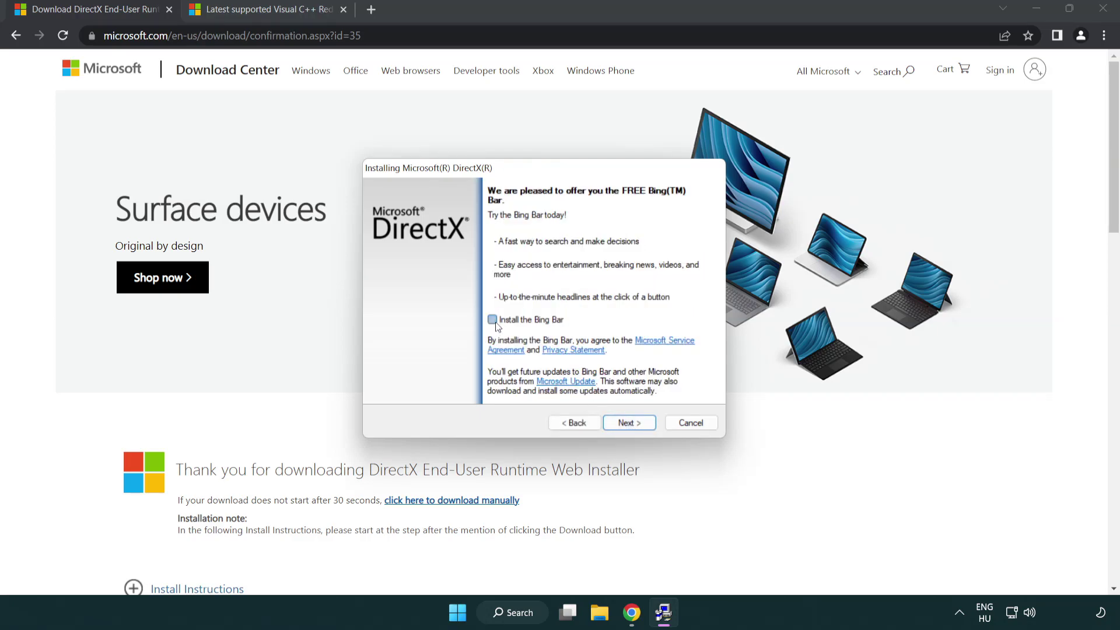
left_click(635, 426)
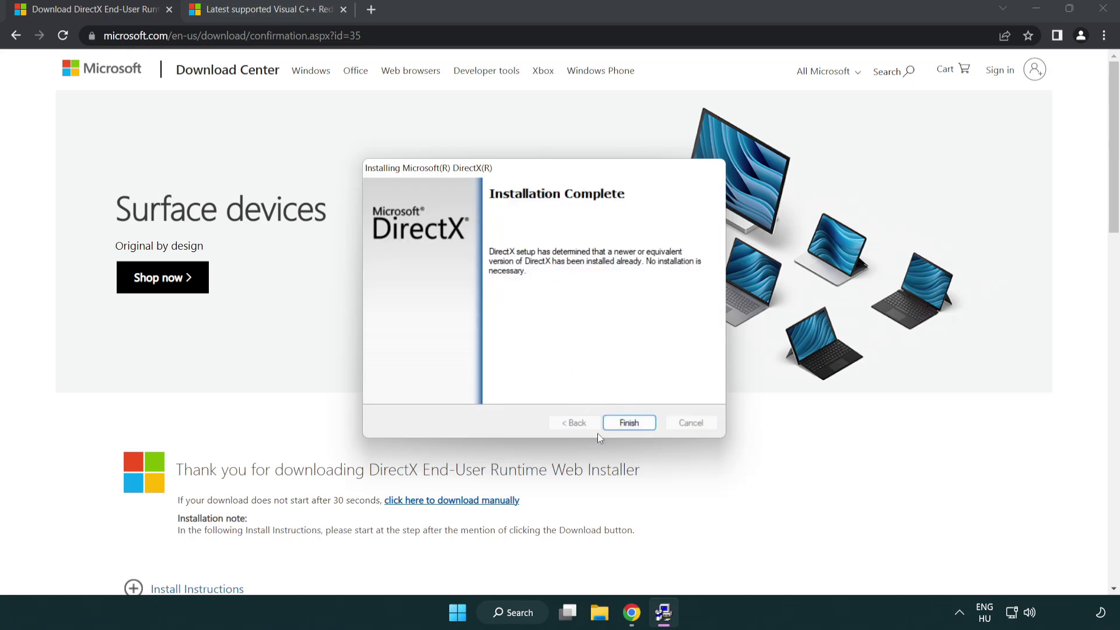
left_click(635, 427)
left_click(630, 422)
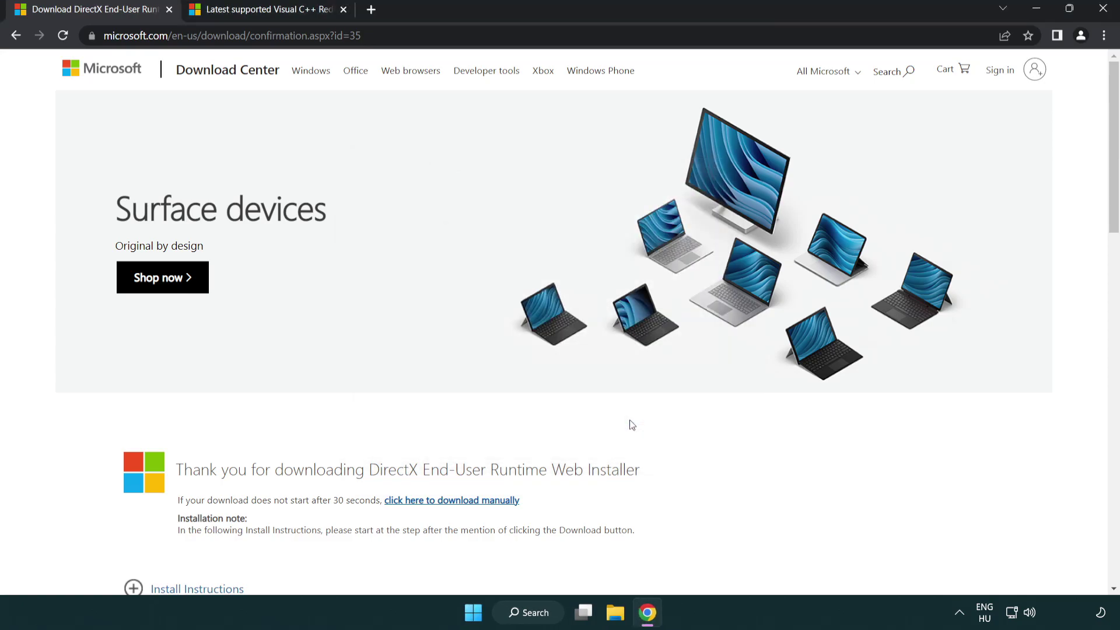
Close the DirectX tab and scroll to the Visual C++ 2015–2022 redistributable download table
left_click(169, 10)
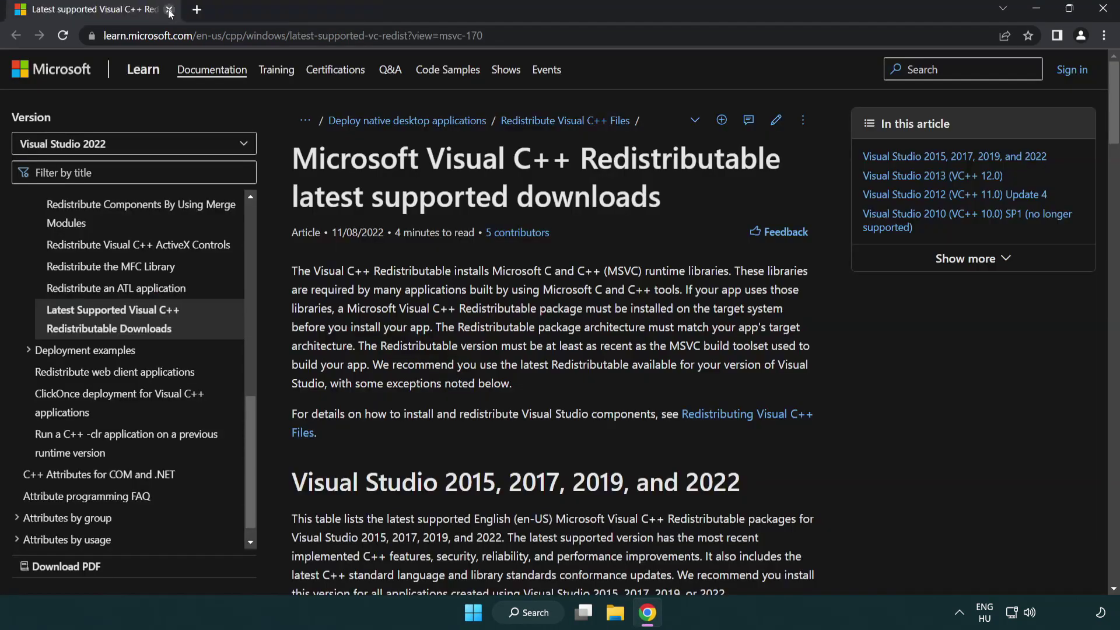
left_click(491, 39)
key("End")
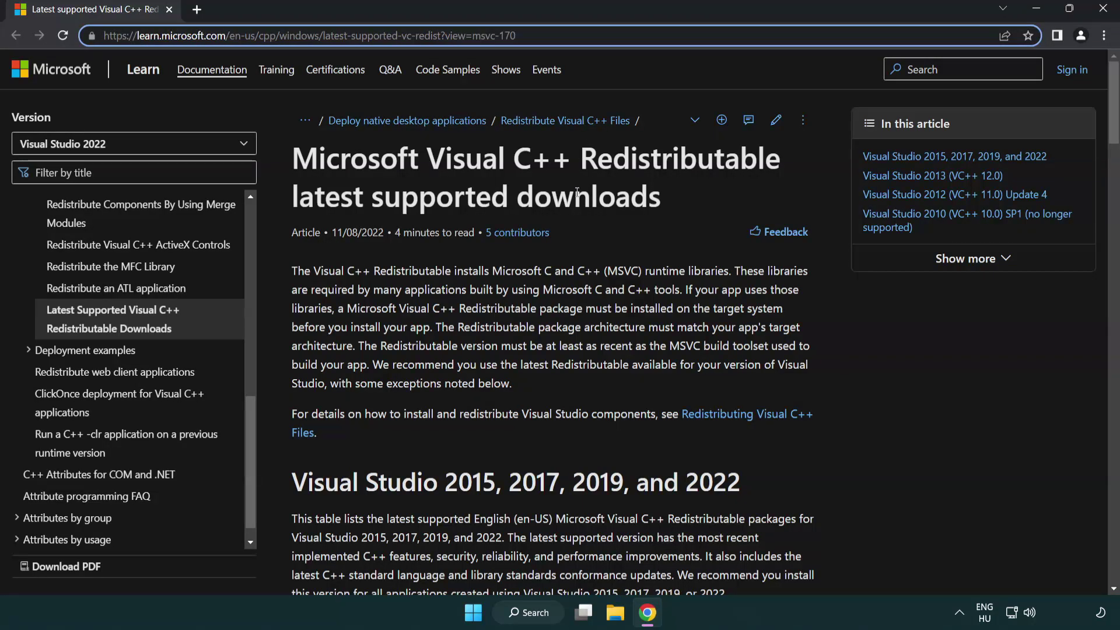
left_click(576, 192)
scroll(576, 192, "down", 5)
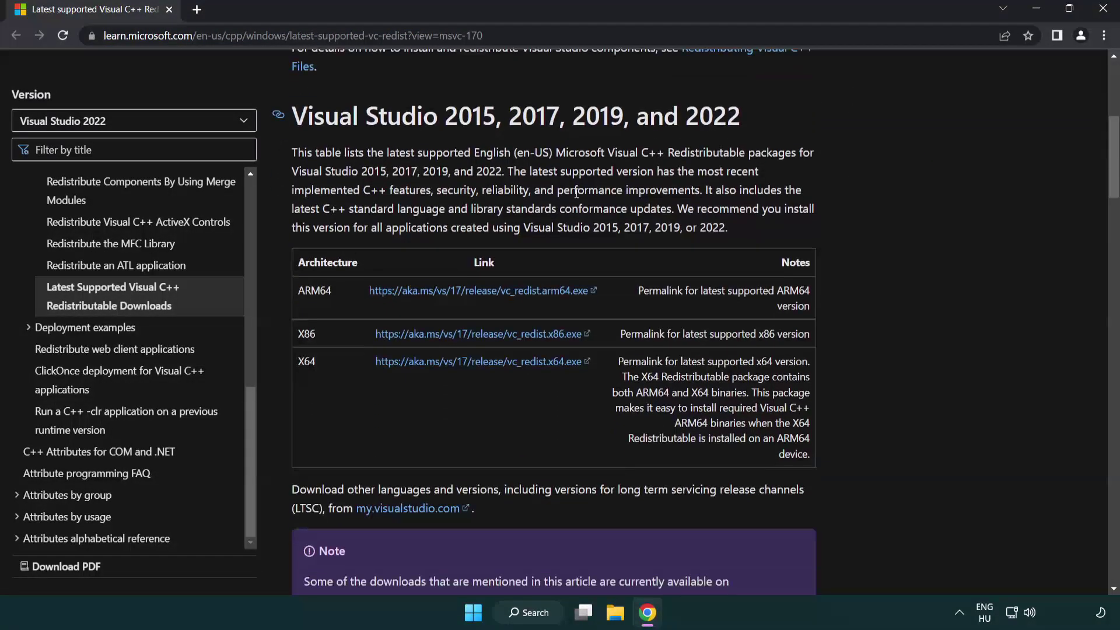
Download the ARM64, x86 and x64 VC_redist installers and launch VC_redist.arm64.exe
left_click(457, 296)
left_click(469, 362)
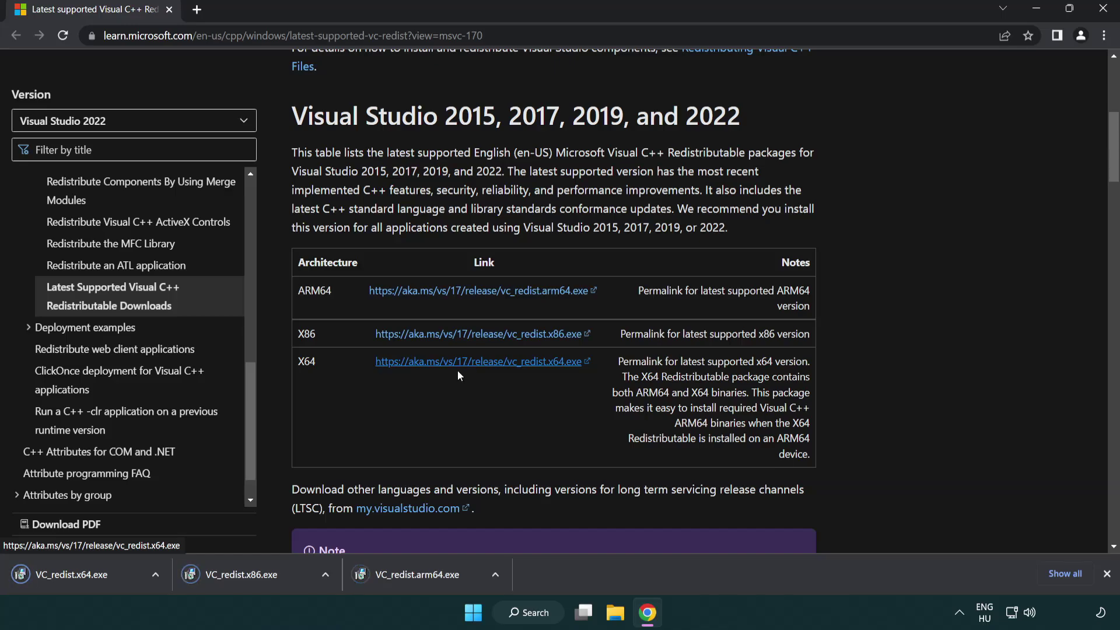
left_click(428, 582)
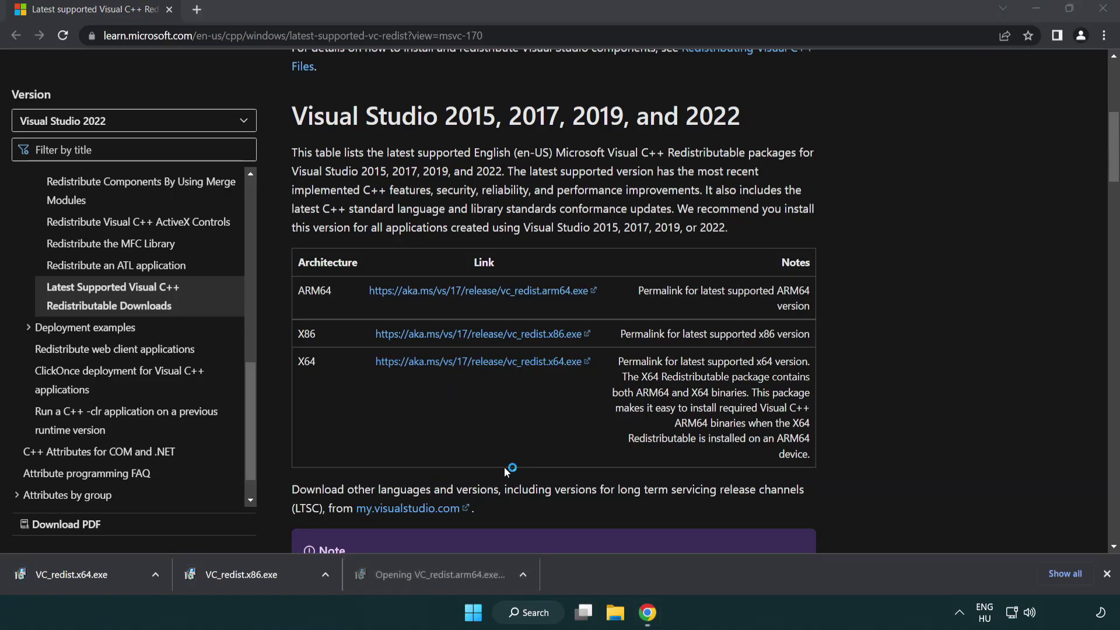
left_click_drag(718, 281, 730, 340)
Agree to the license terms and attempt the ARM64 install, dismissing its failure
left_click(399, 364)
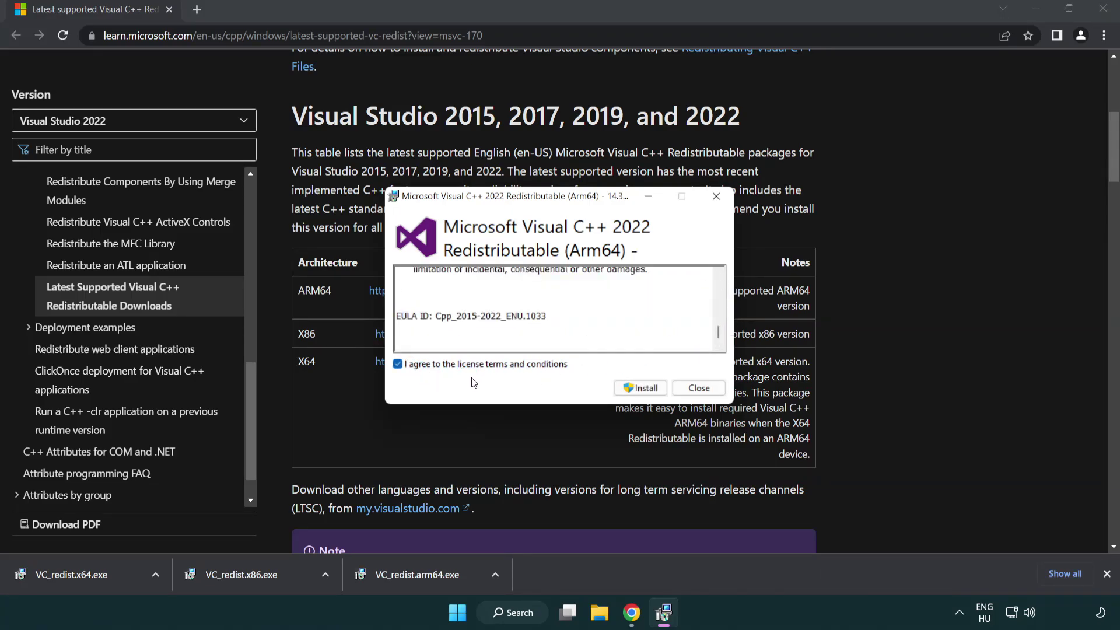
left_click(624, 388)
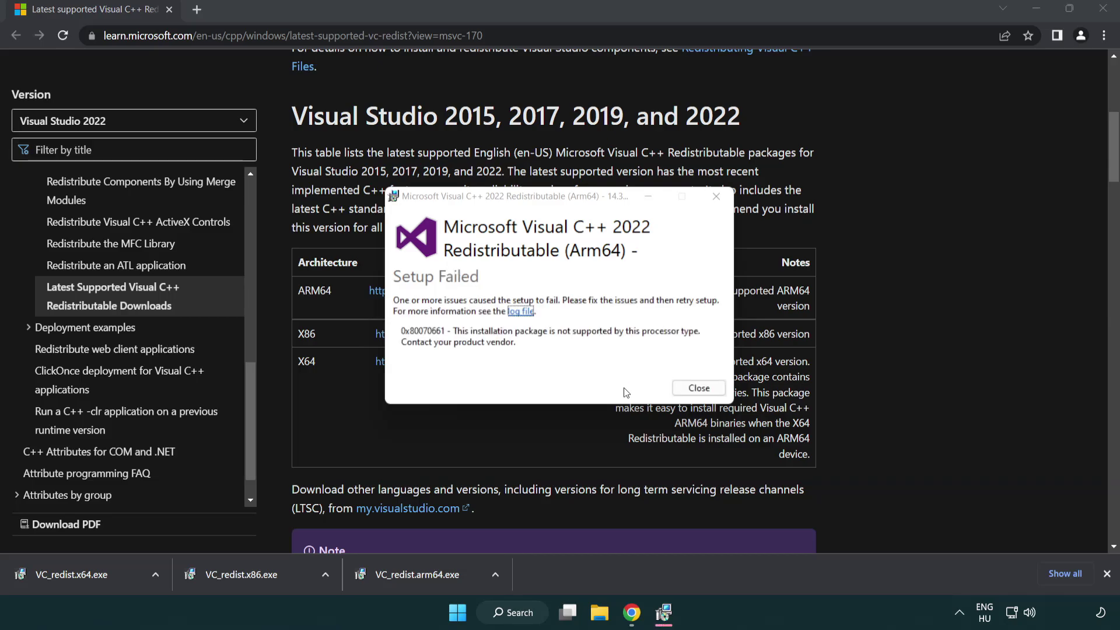
left_click(699, 388)
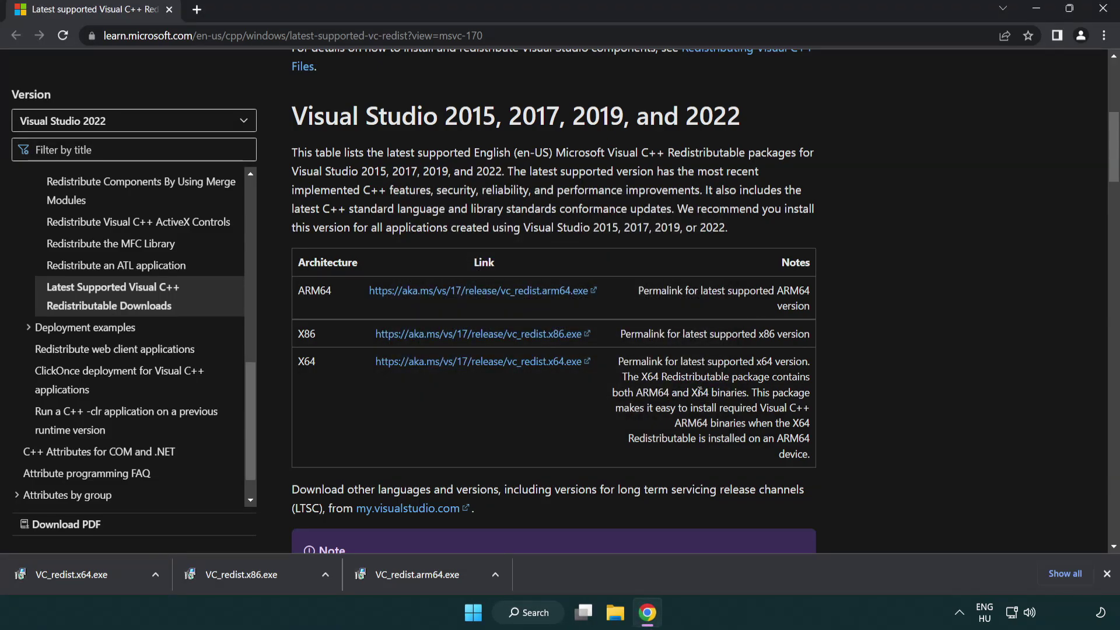
Install the x86 and x64 redistributables (x64 14.34.31931) without restarting, then close Chrome
left_click(250, 581)
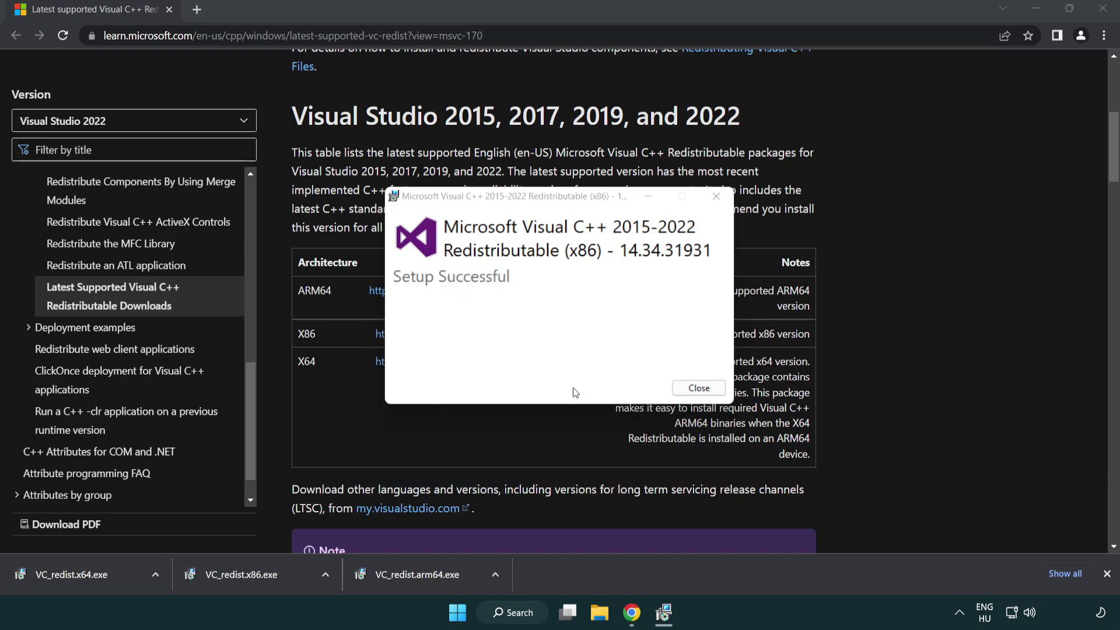
left_click(699, 389)
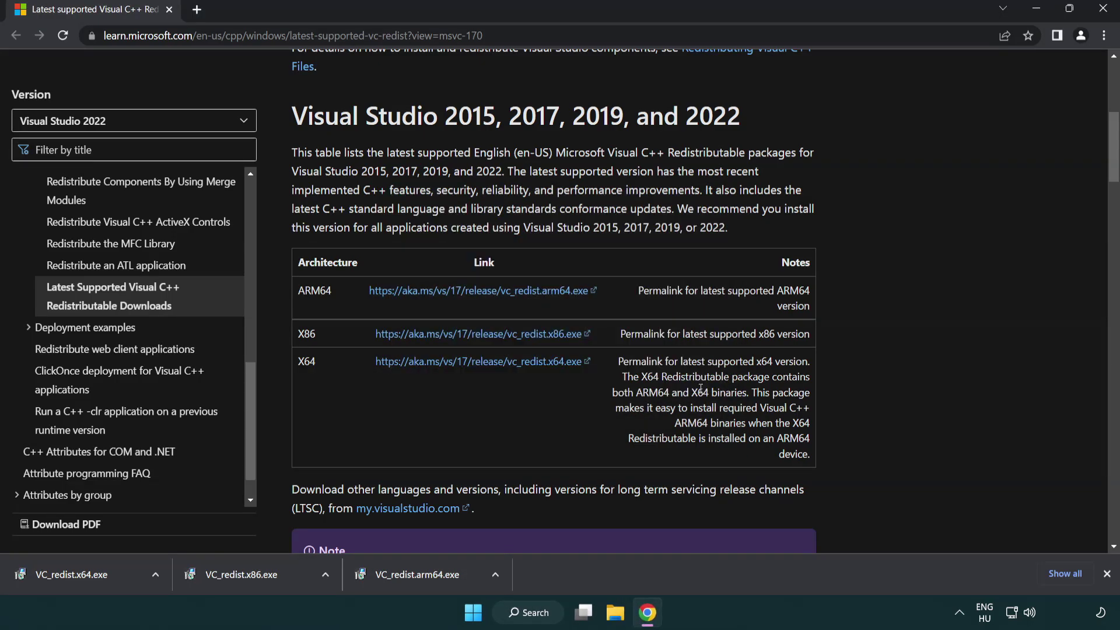
left_click(84, 572)
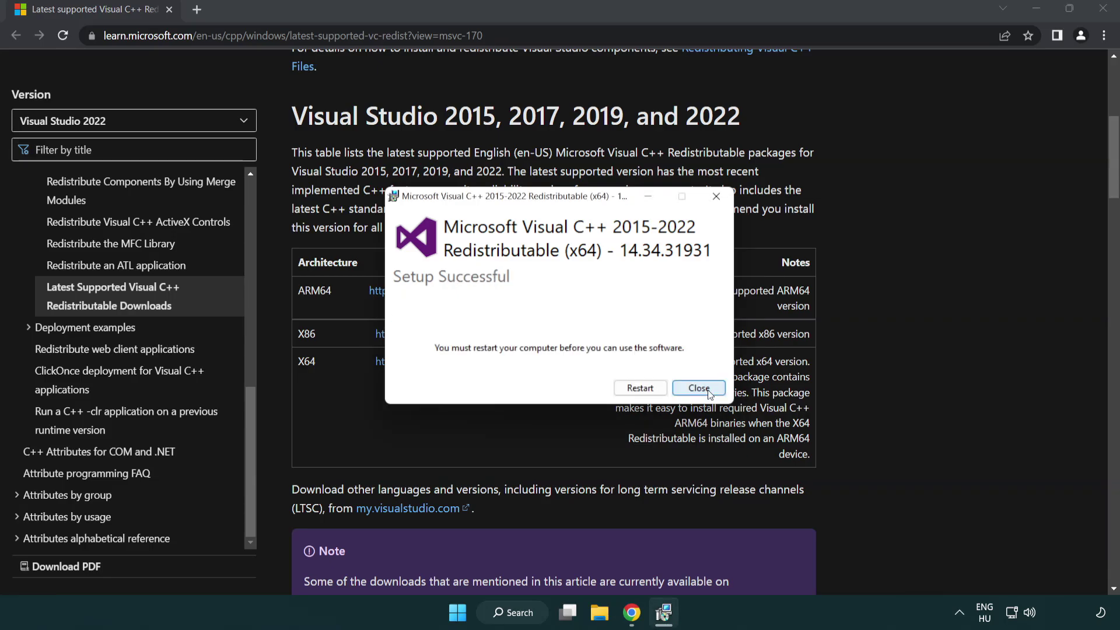
left_click(709, 394)
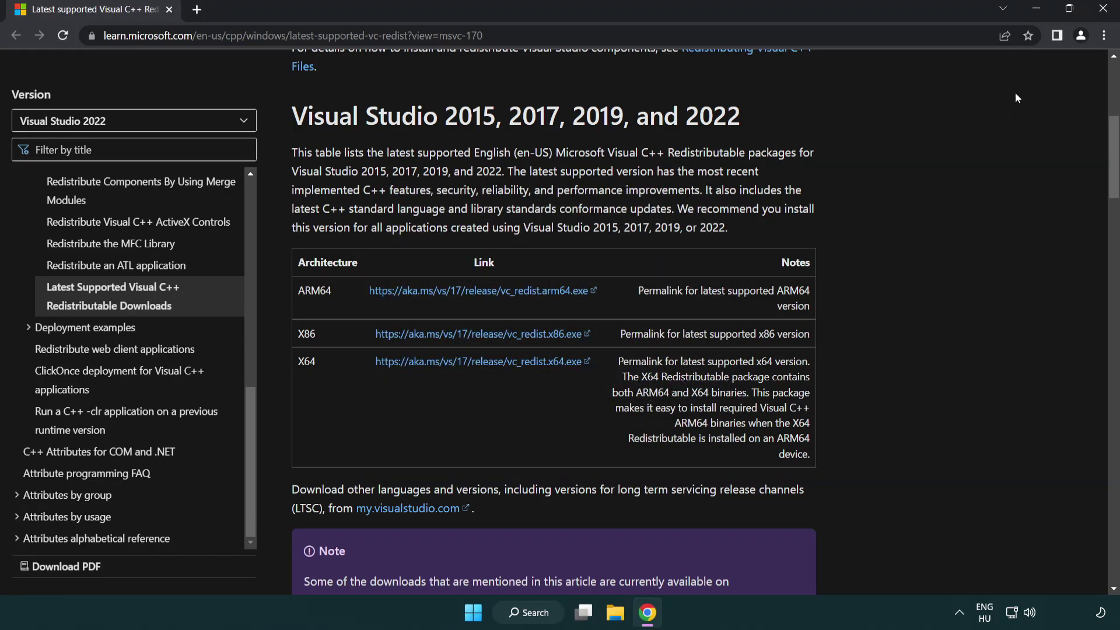
left_click(1104, 11)
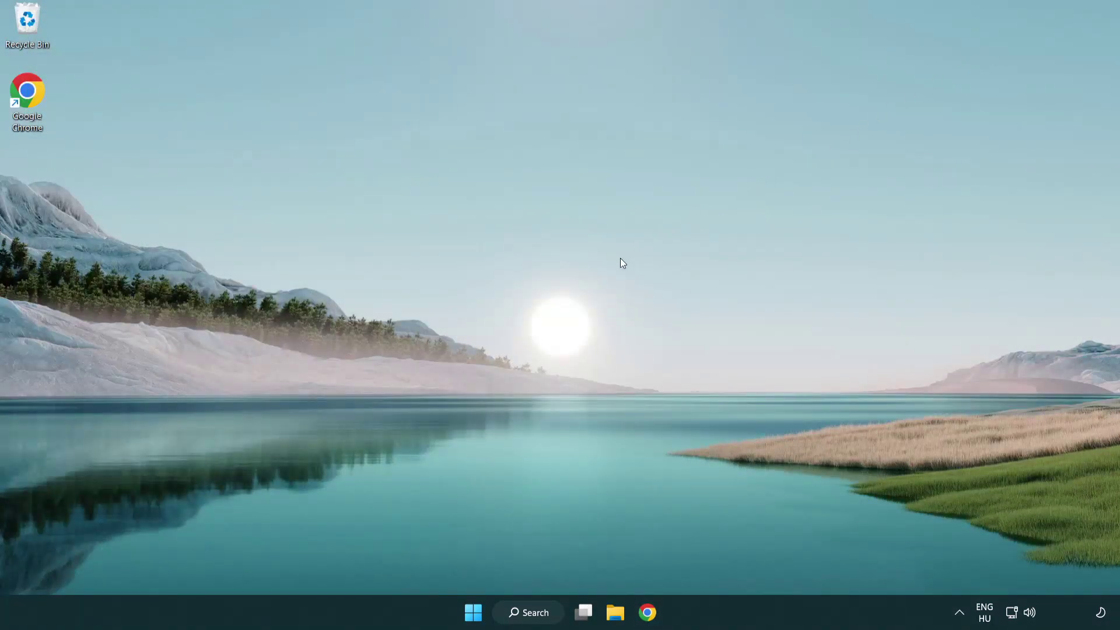
Open Command Prompt as administrator and run sfc /scannow
left_click(522, 612)
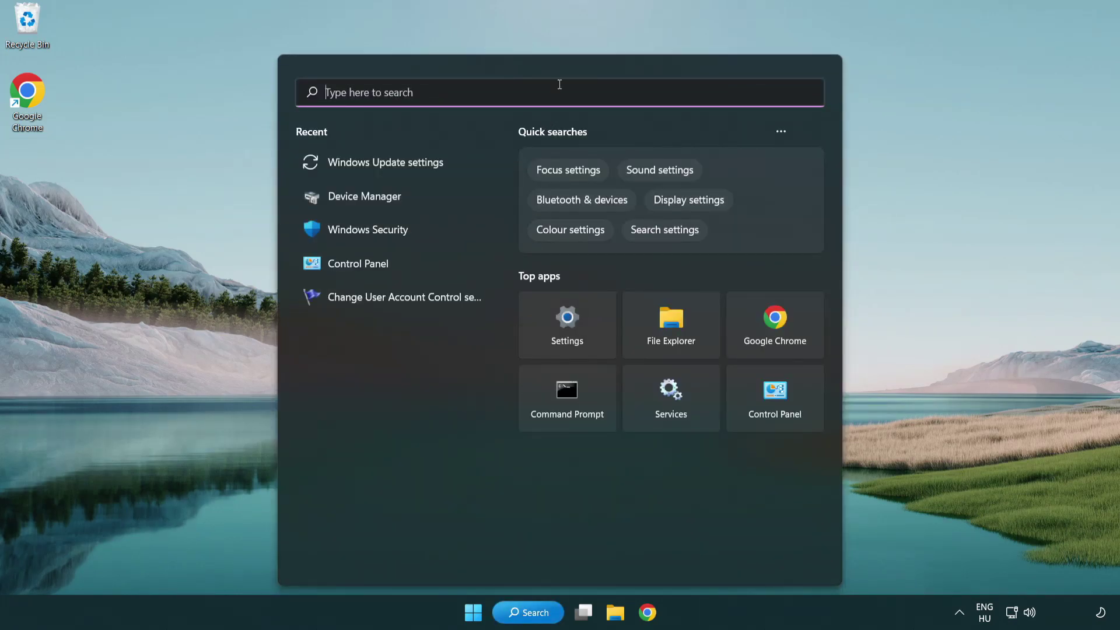
type("cmd")
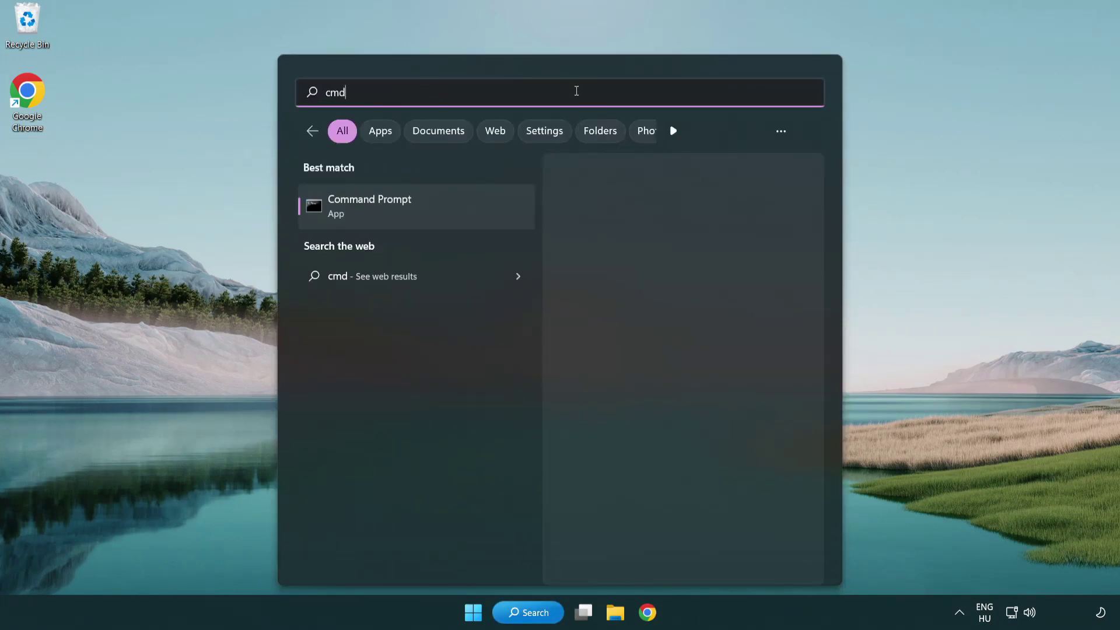
right_click(428, 212)
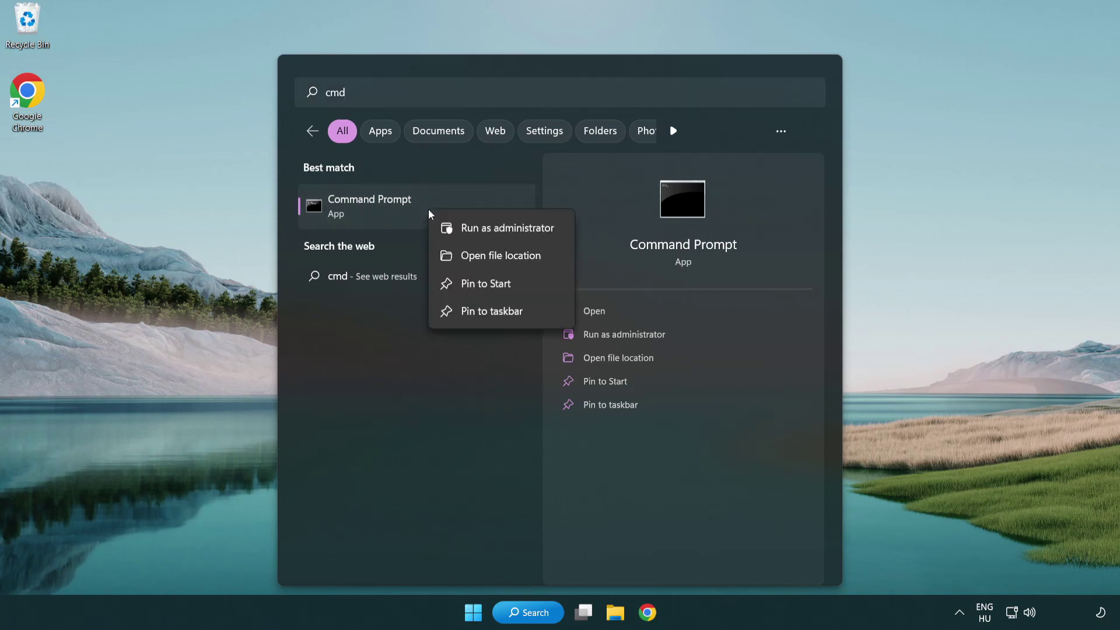
left_click(505, 233)
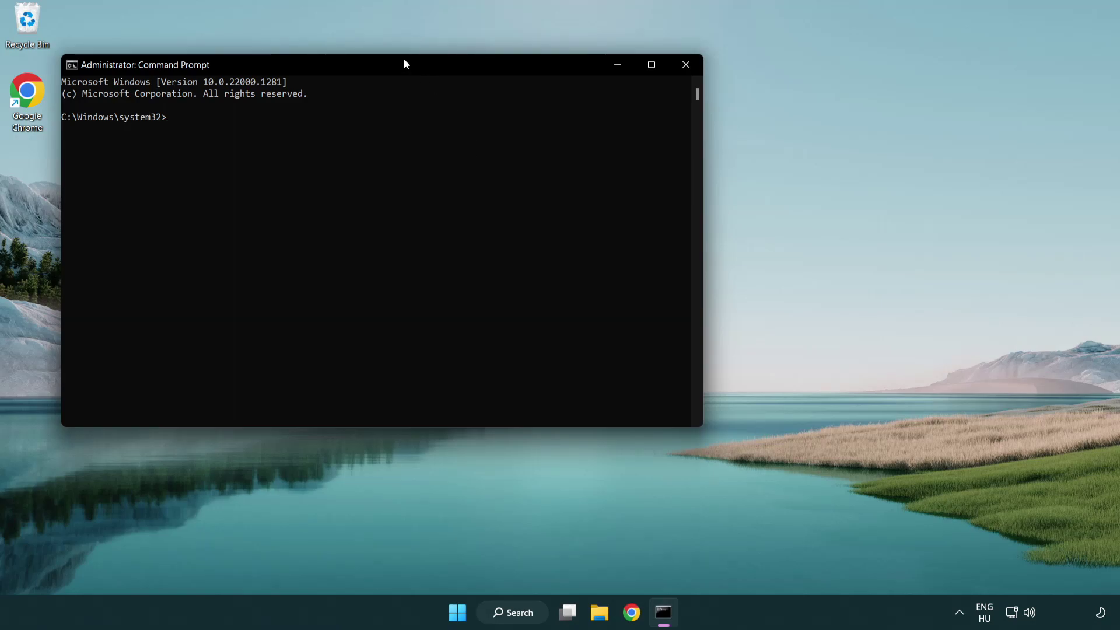
left_click_drag(406, 63, 564, 117)
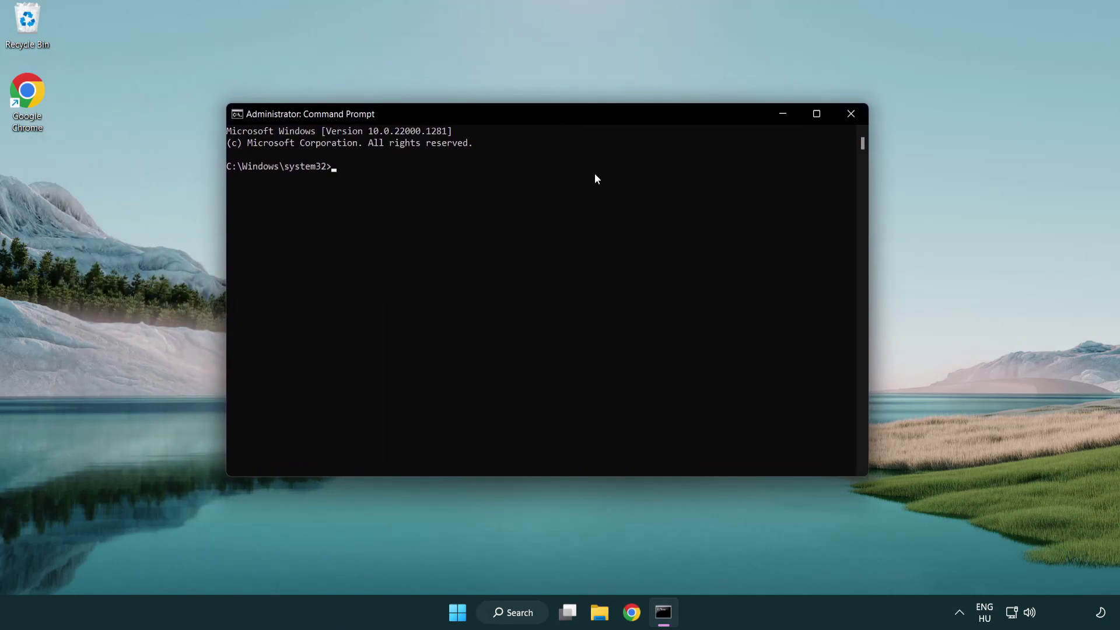
type("sfc /sca")
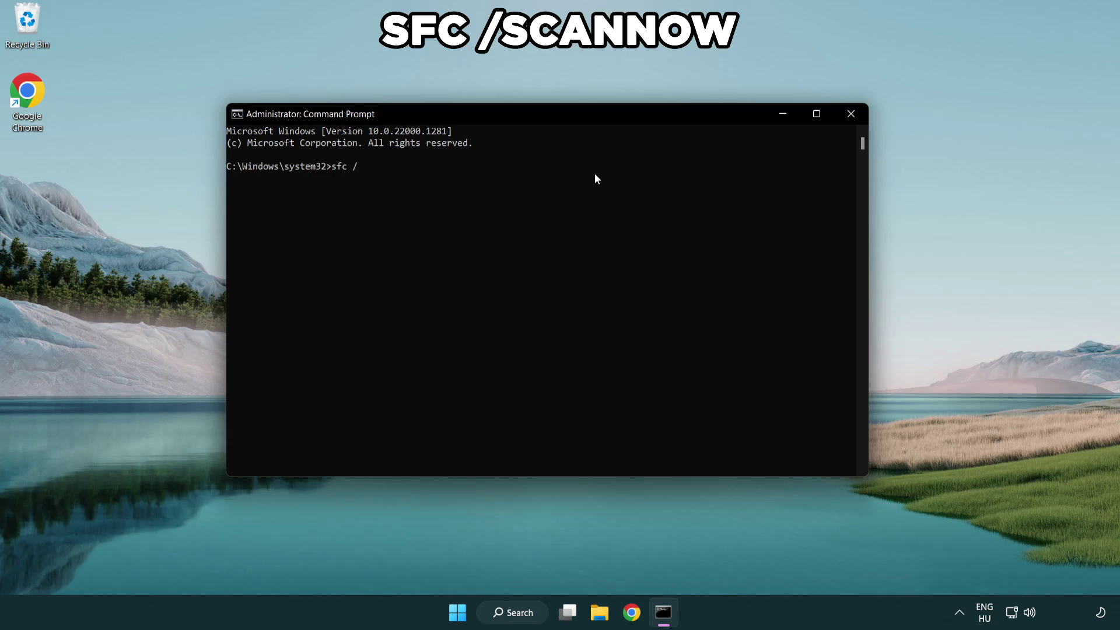
type("nnow")
key("Return")
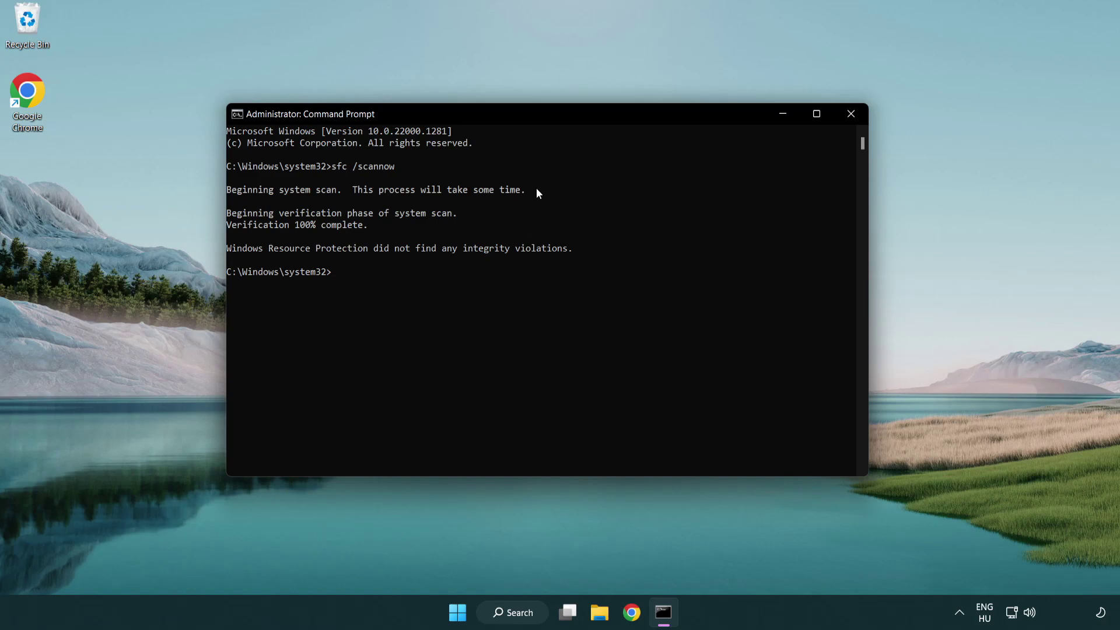
left_click(851, 113)
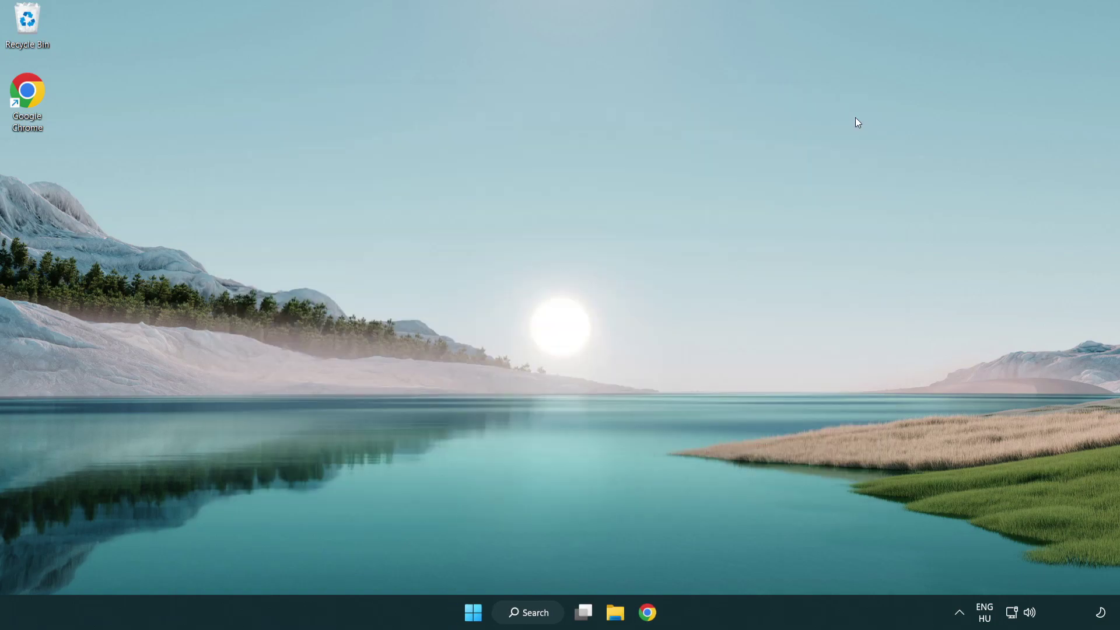
key("super")
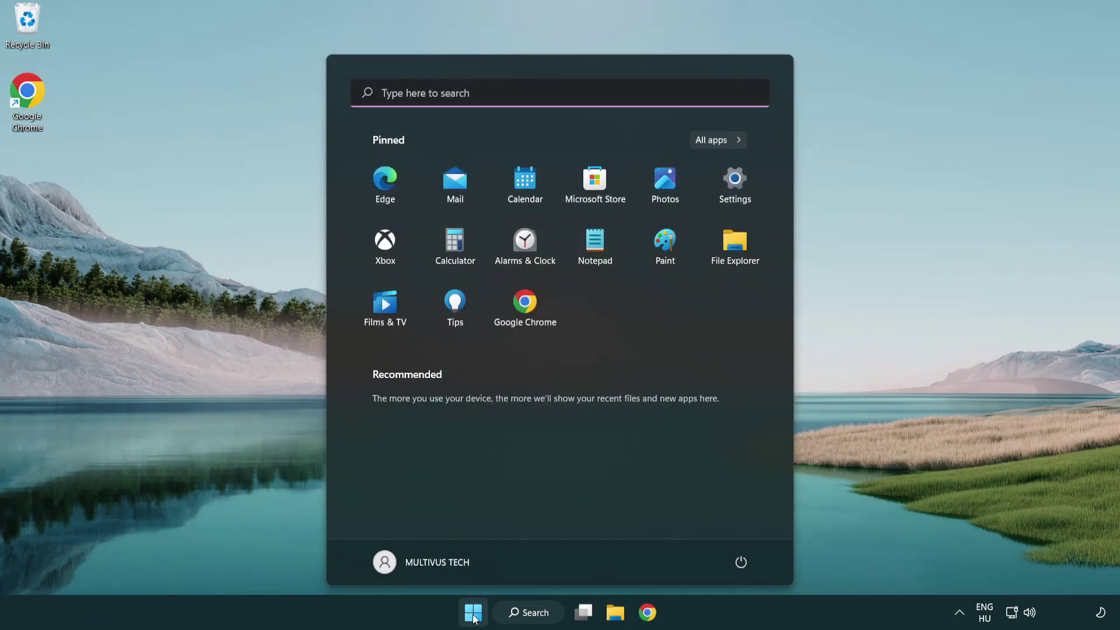
left_click(741, 561)
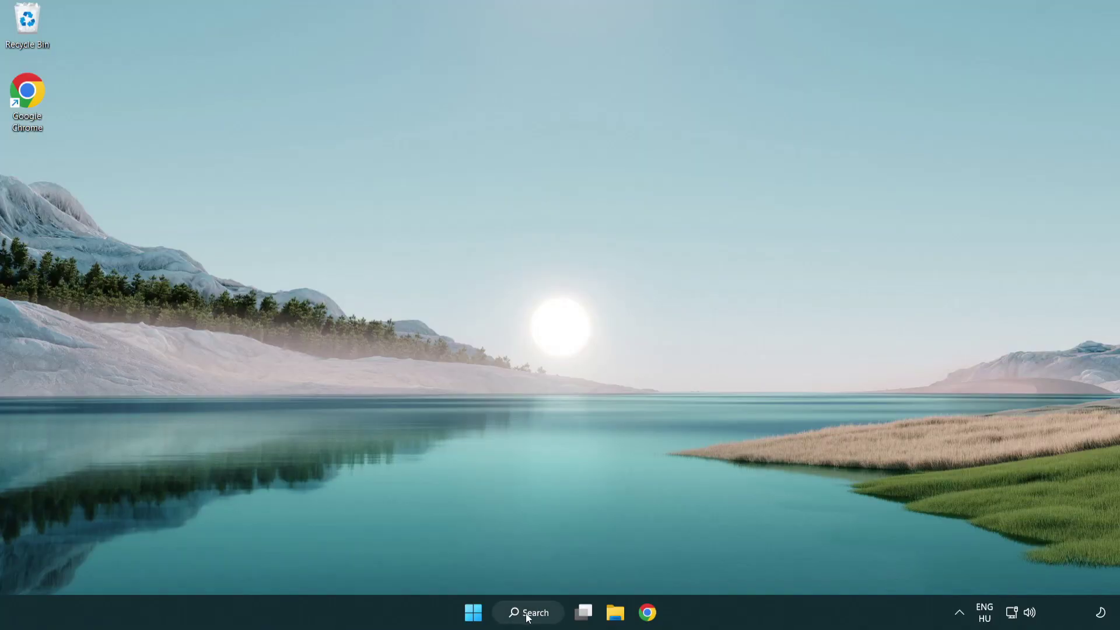
Launch Windows Security, open Virus & threat protection settings, and scroll down to Exclusions
left_click(529, 619)
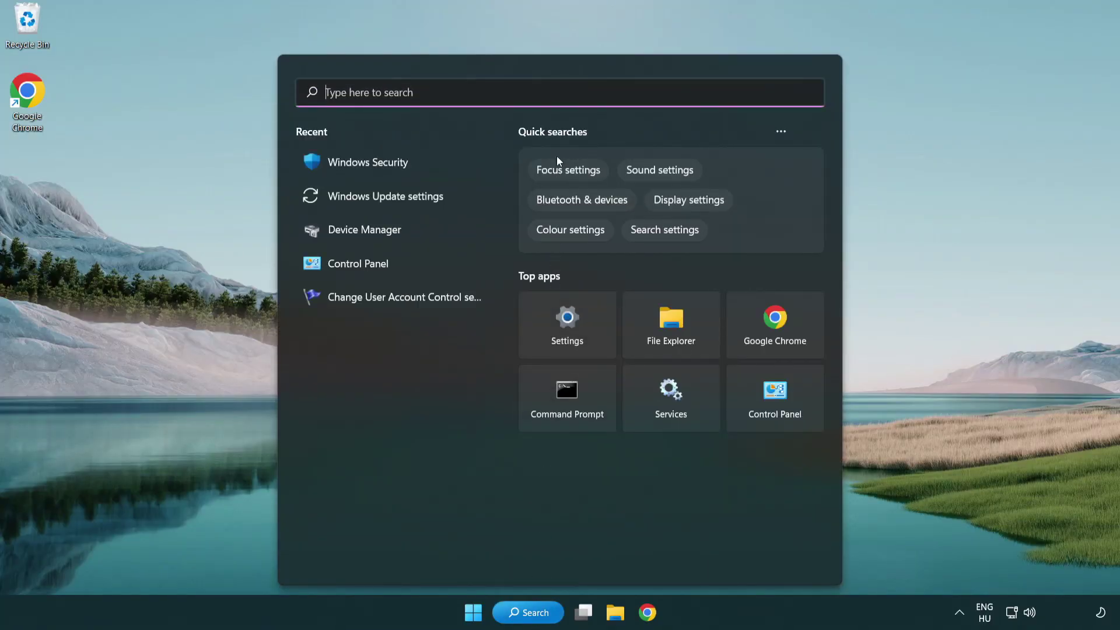
type("sec")
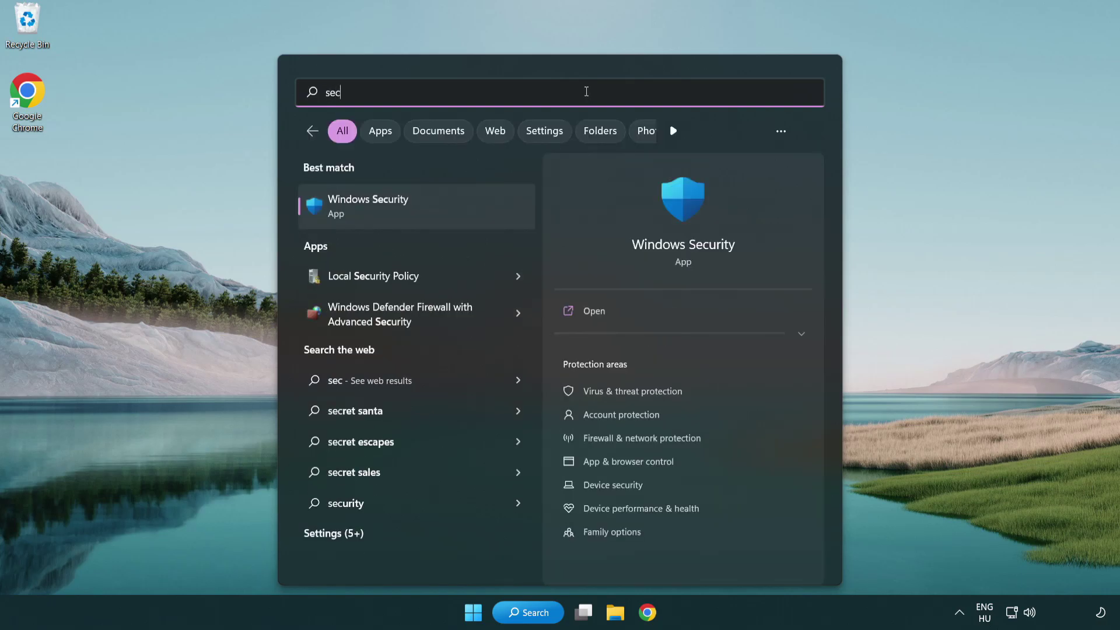
type("uri")
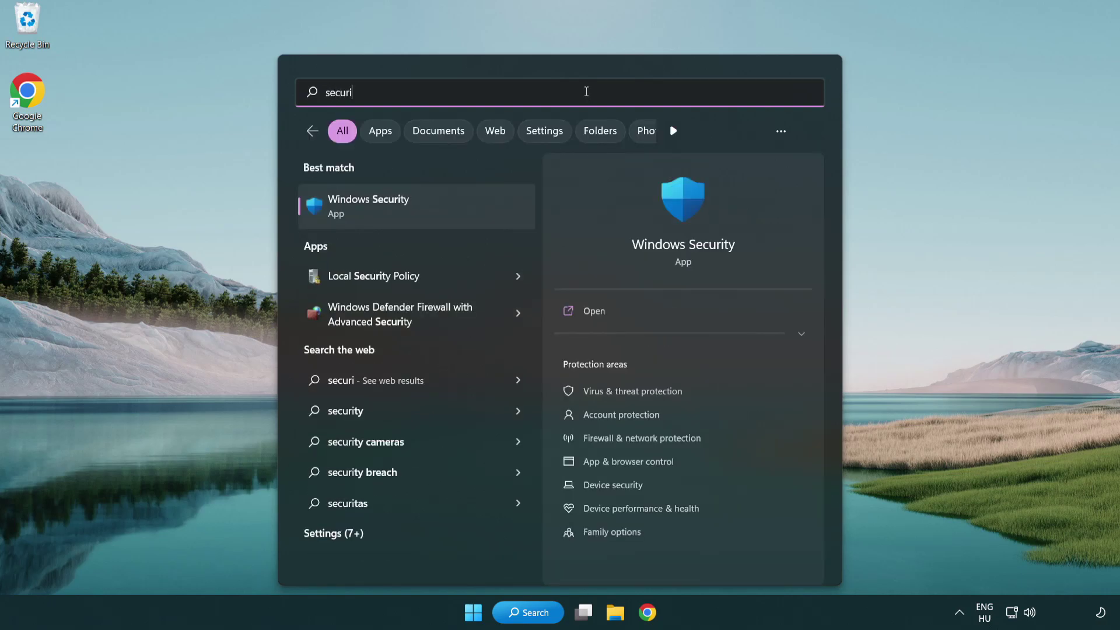
type("ty")
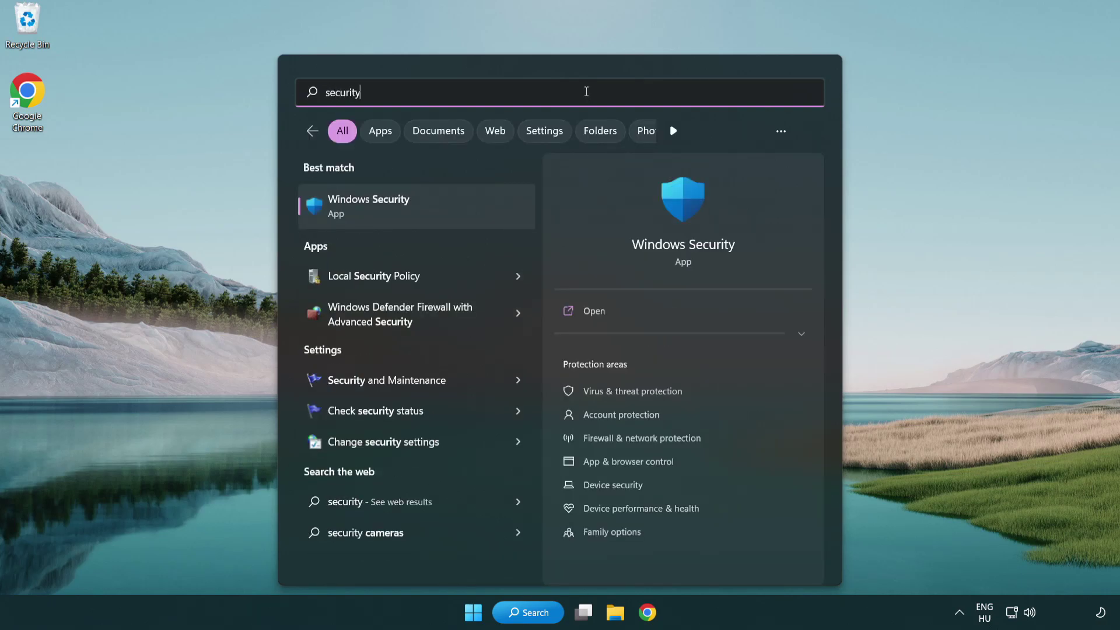
left_click(459, 216)
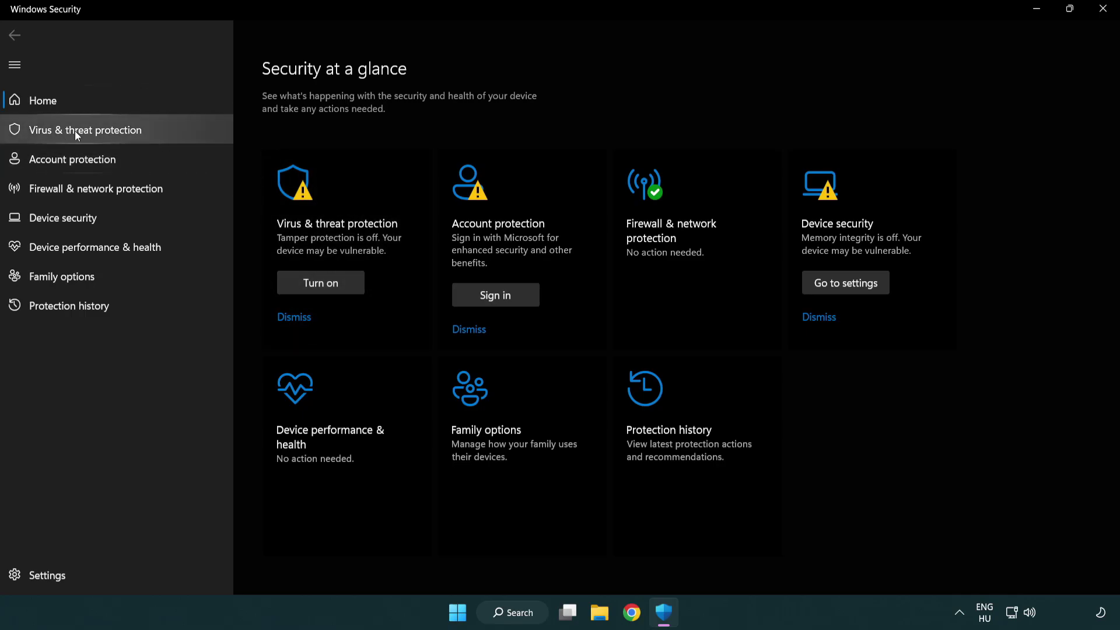
left_click(170, 133)
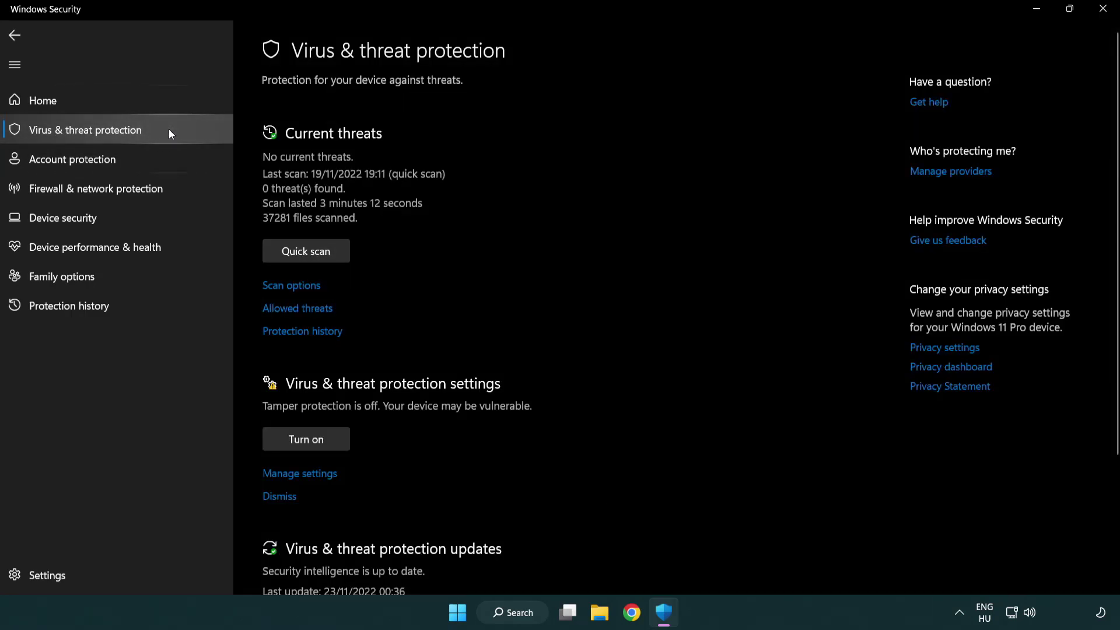
scroll(291, 233, "down", 2)
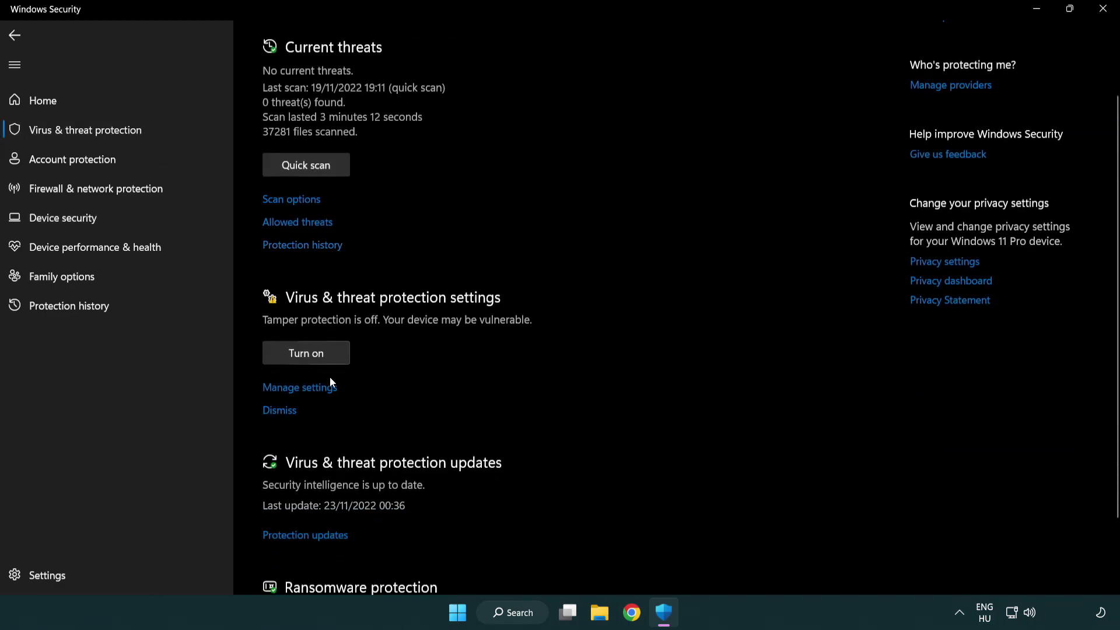
left_click(298, 388)
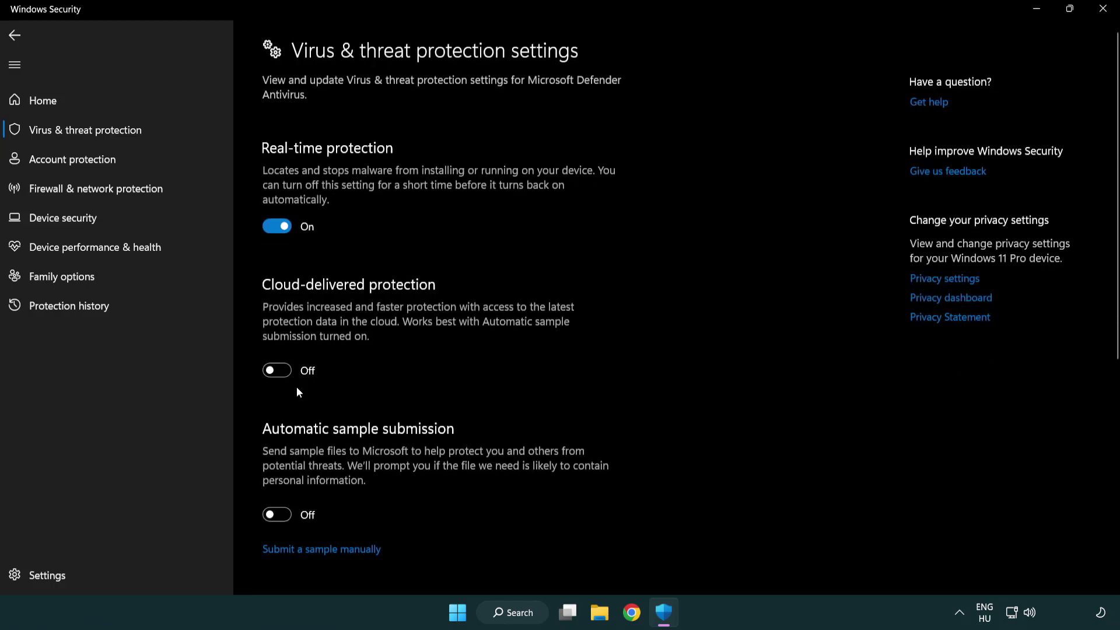
scroll(298, 390, "down", 9)
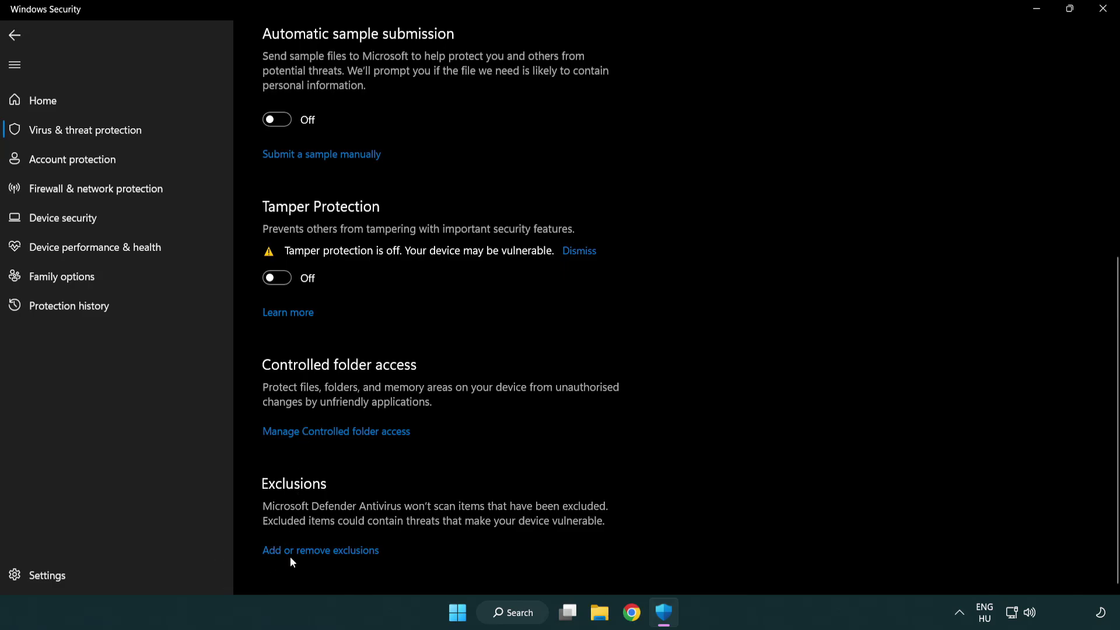
Start adding a File-type exclusion under Add or remove exclusions
left_click(324, 553)
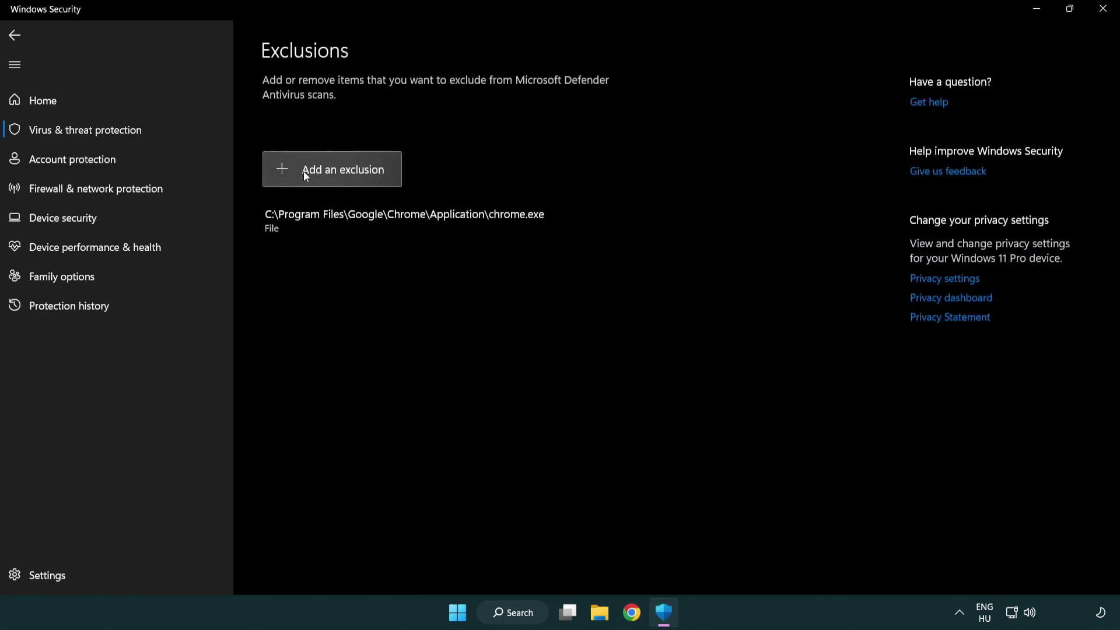
left_click(337, 174)
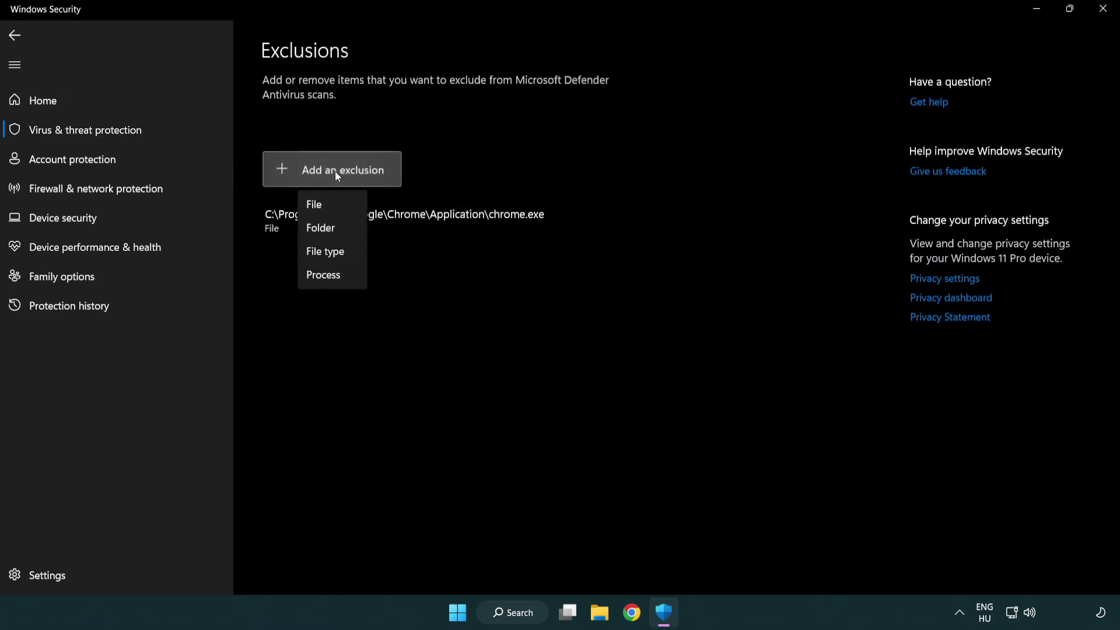
left_click(337, 207)
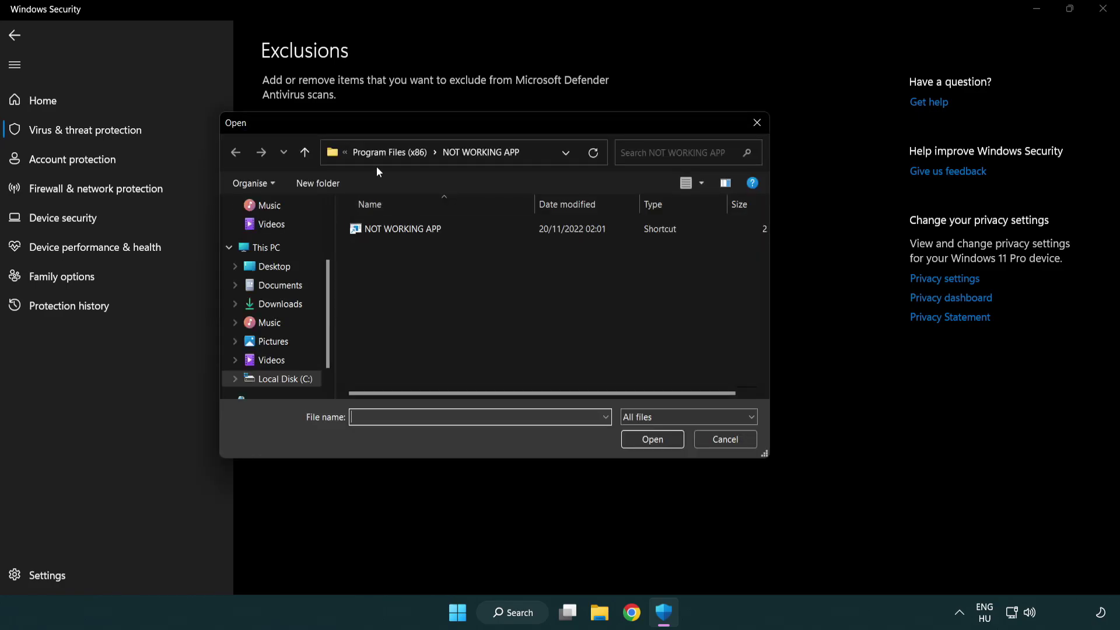
Pick the shortcut in C:\Program Files (x86)\NOT WORKING APP as the exclusion, then close Windows Security
left_click(379, 155)
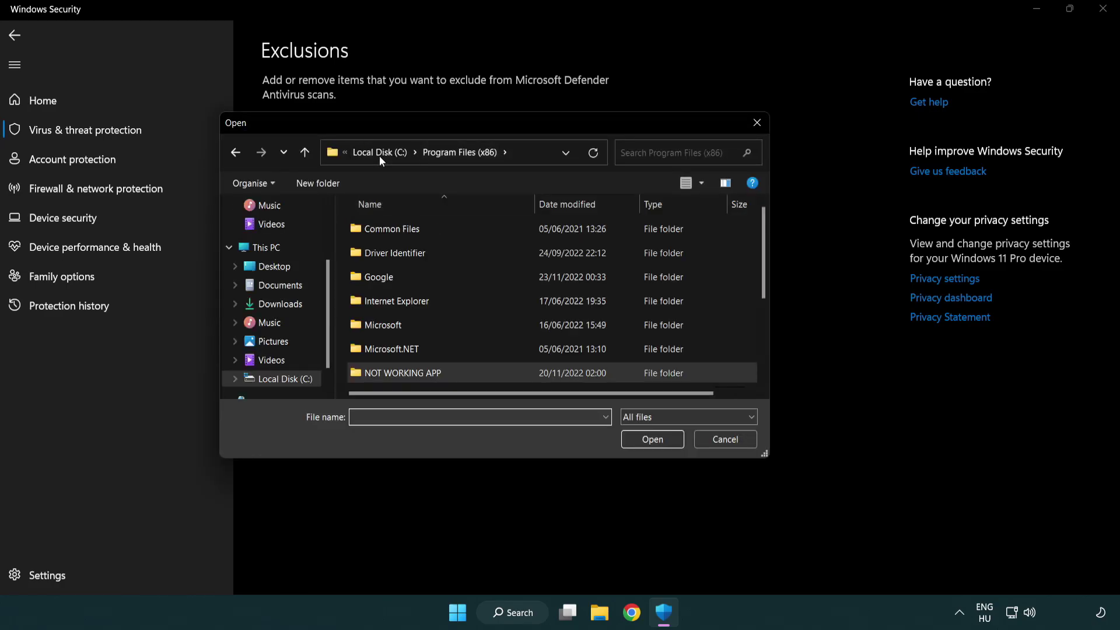
left_click(379, 156)
left_click(376, 153)
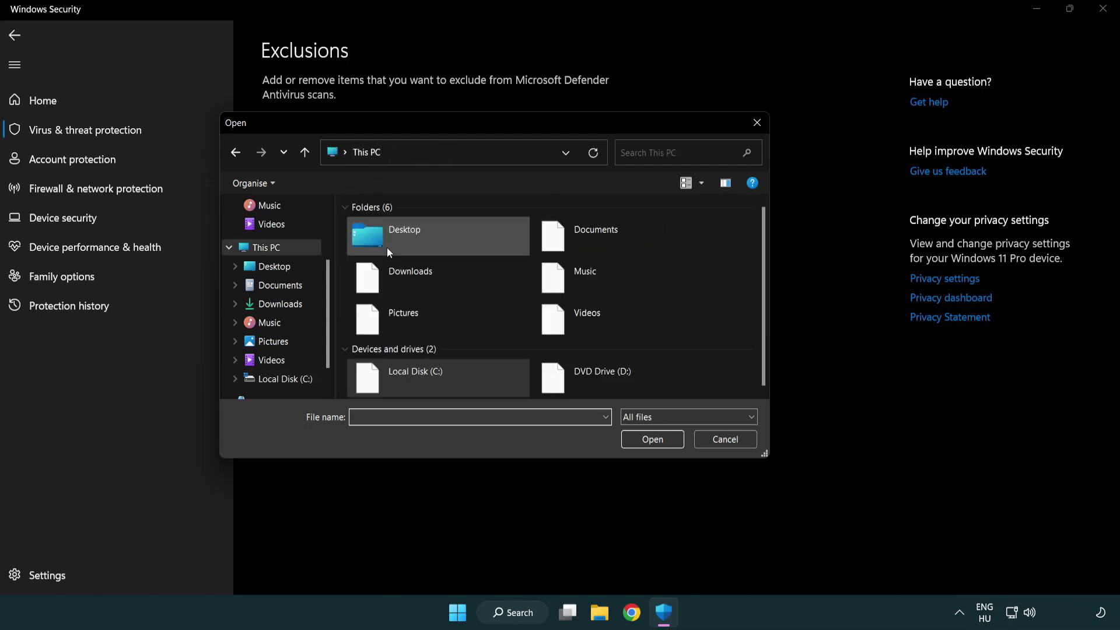
double_click(408, 385)
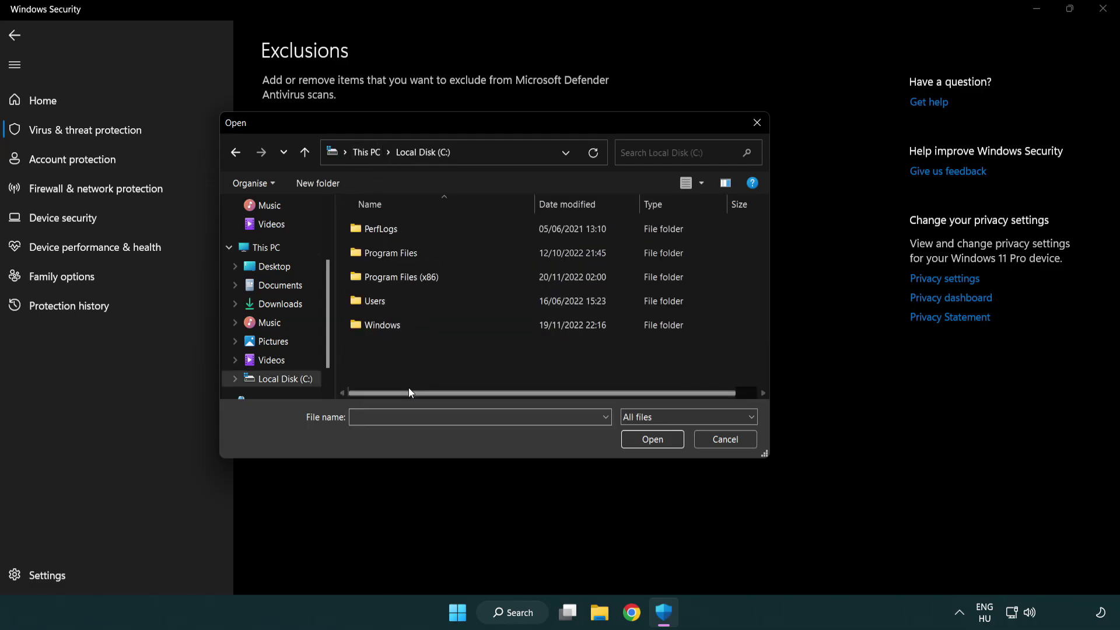
double_click(410, 279)
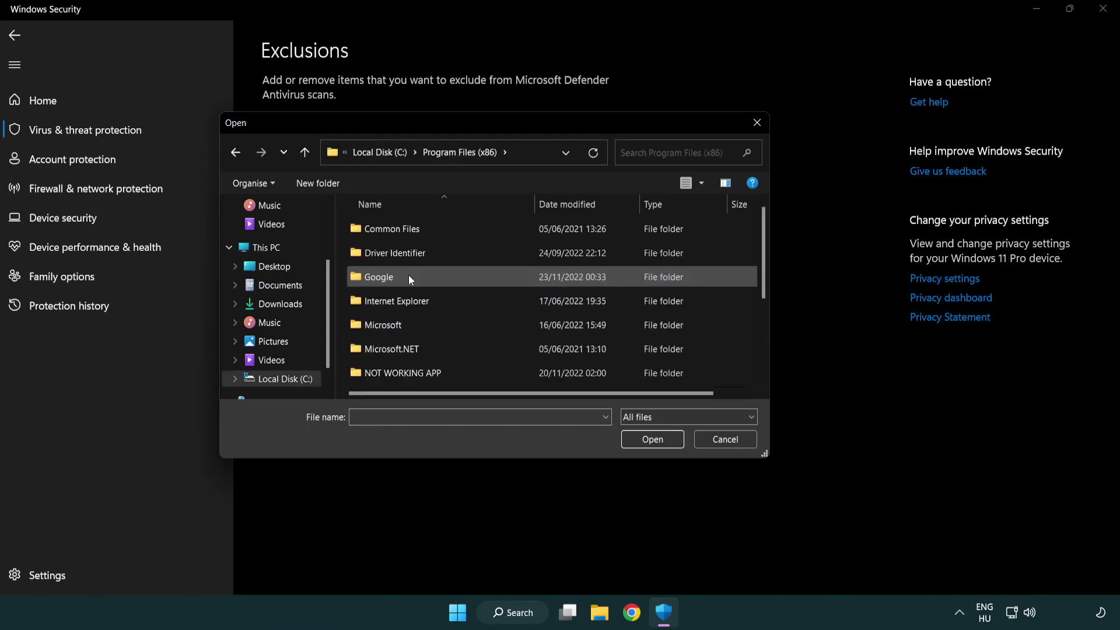
double_click(418, 375)
left_click(394, 227)
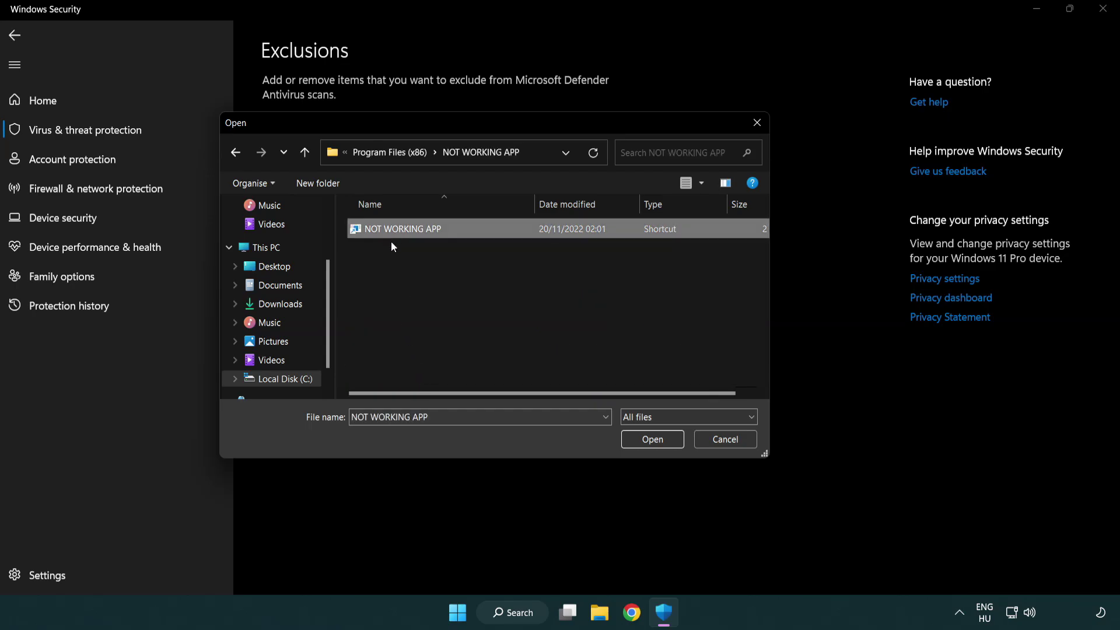
left_click(650, 444)
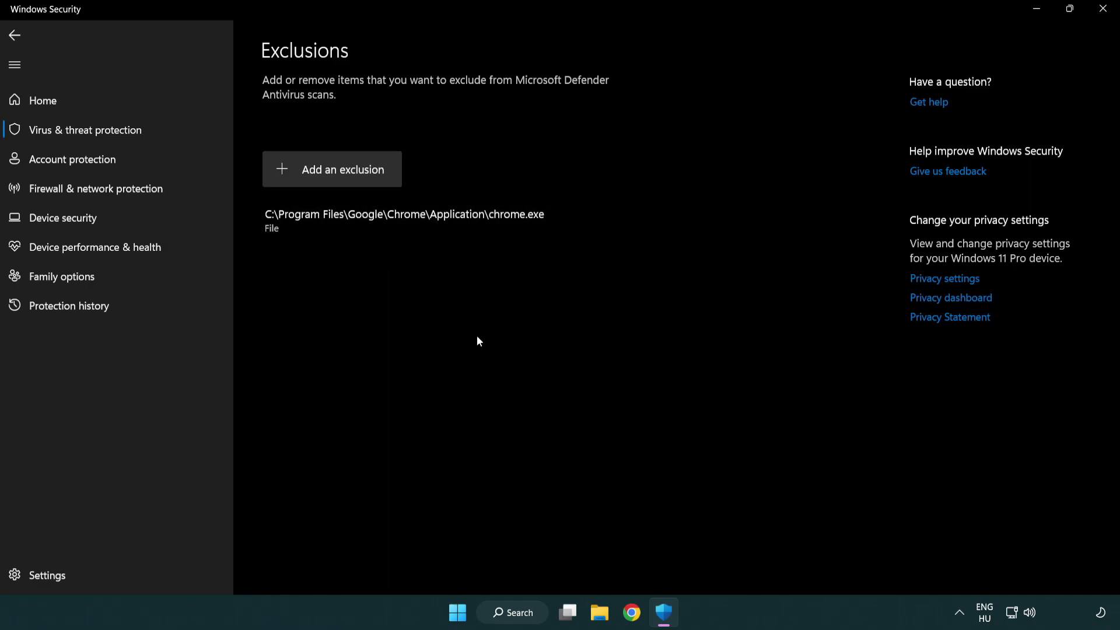
left_click(1102, 8)
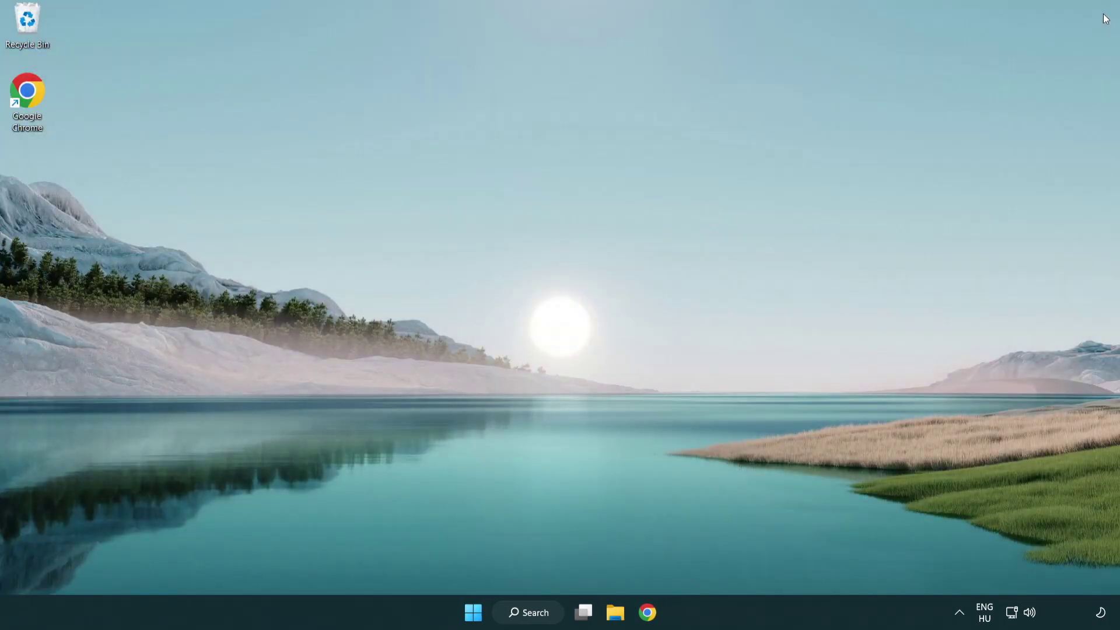
Open Start and show the Sleep, Shut down and Restart power options
left_click(473, 612)
left_click(742, 561)
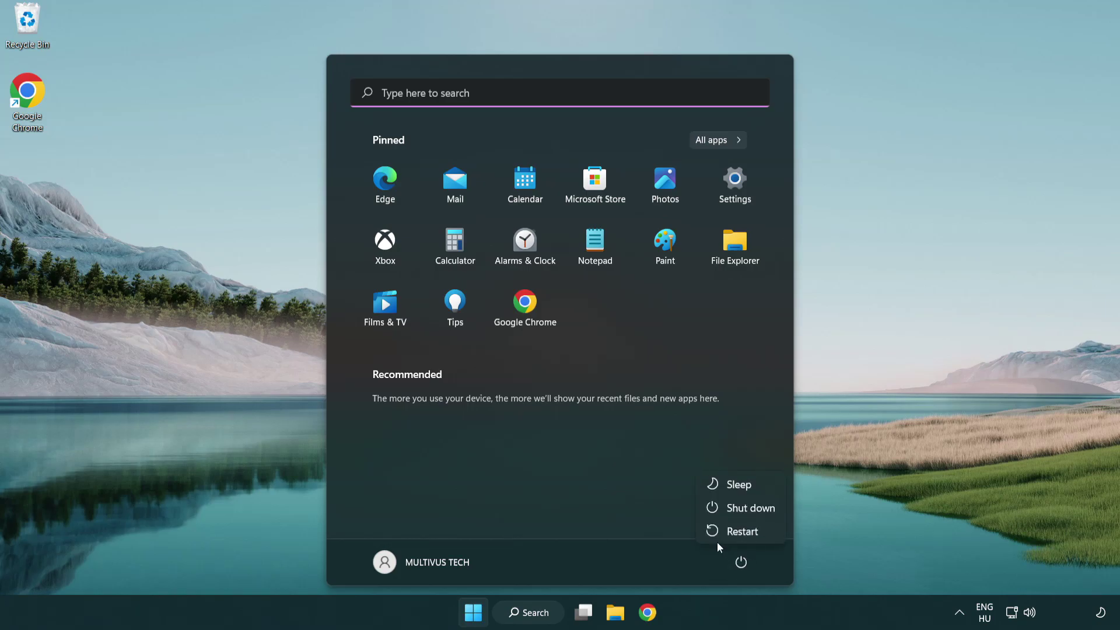